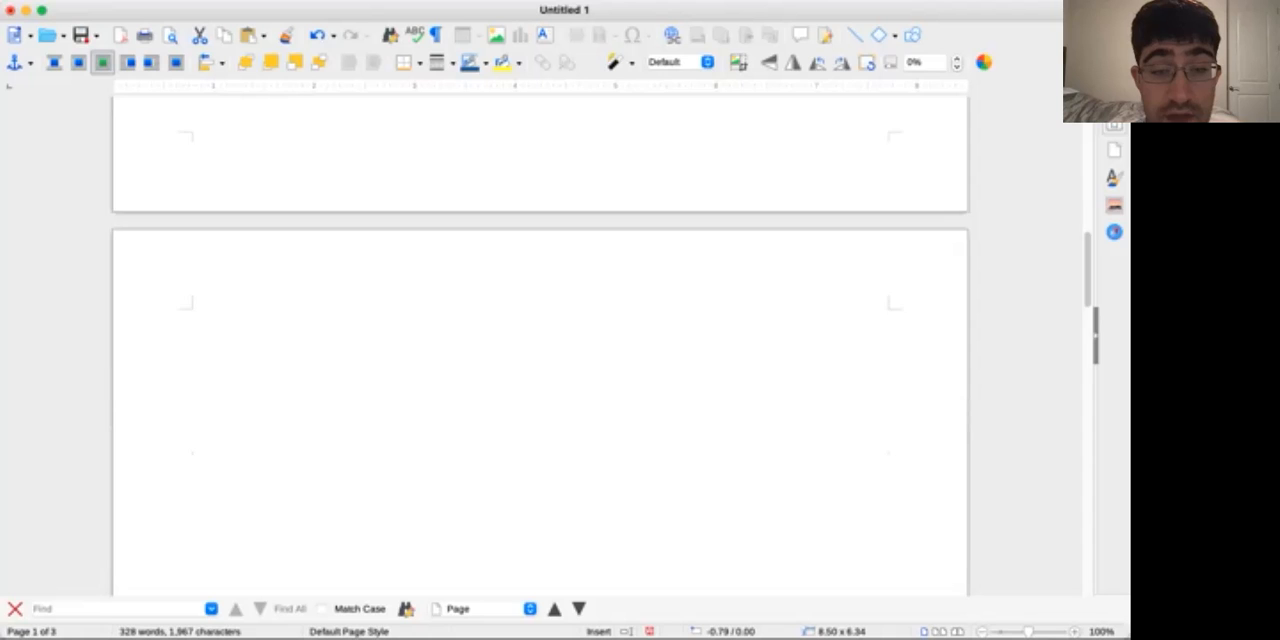
Delete surplus blank lines above the "Pig Latin" title to move the text higher on the second page
scroll(540, 340, "up", 5)
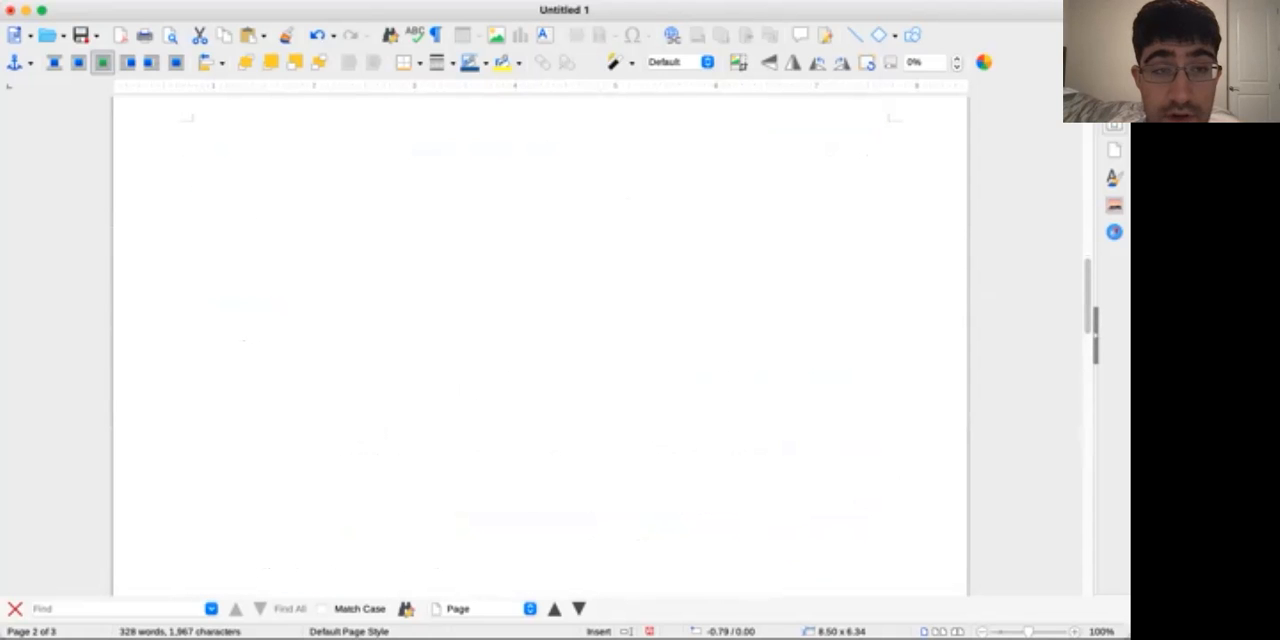
left_click(192, 269)
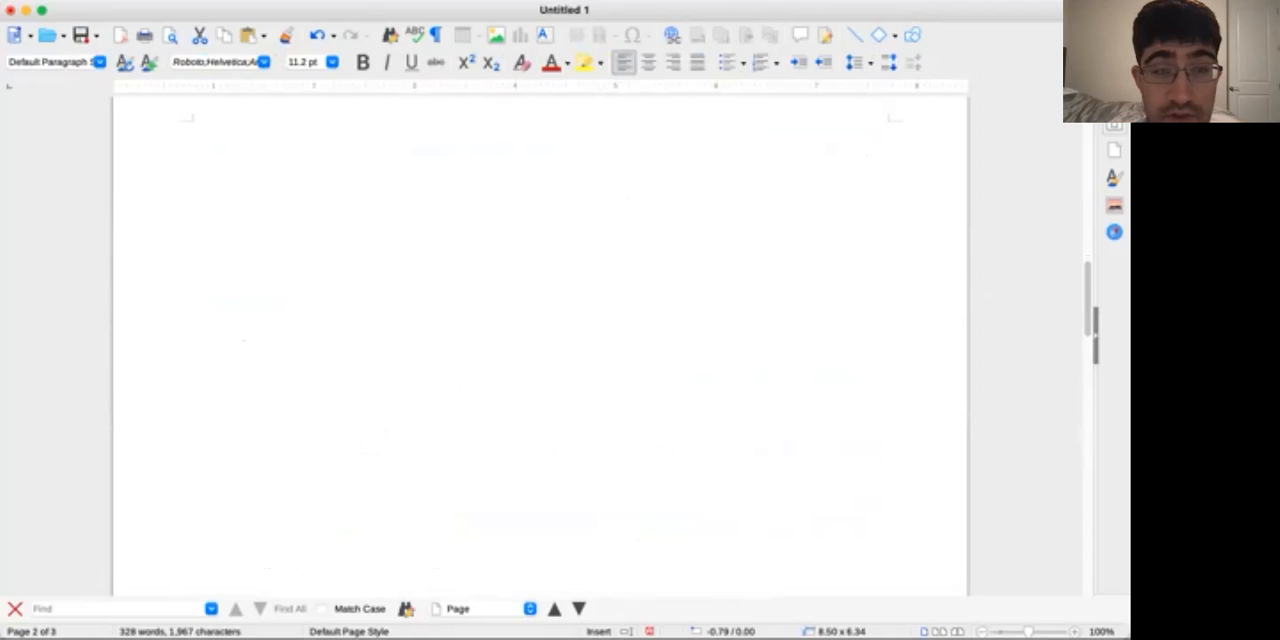
left_click(193, 178)
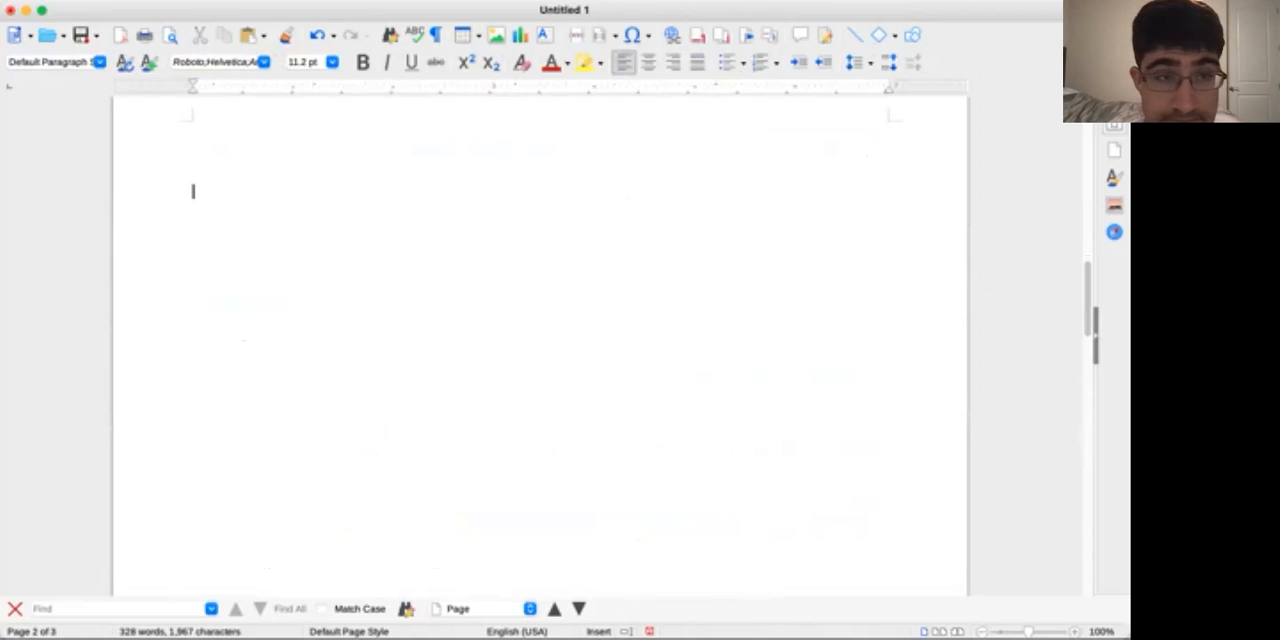
key("Down")
key("Down")
key("Down")
key("Down")
key("Down")
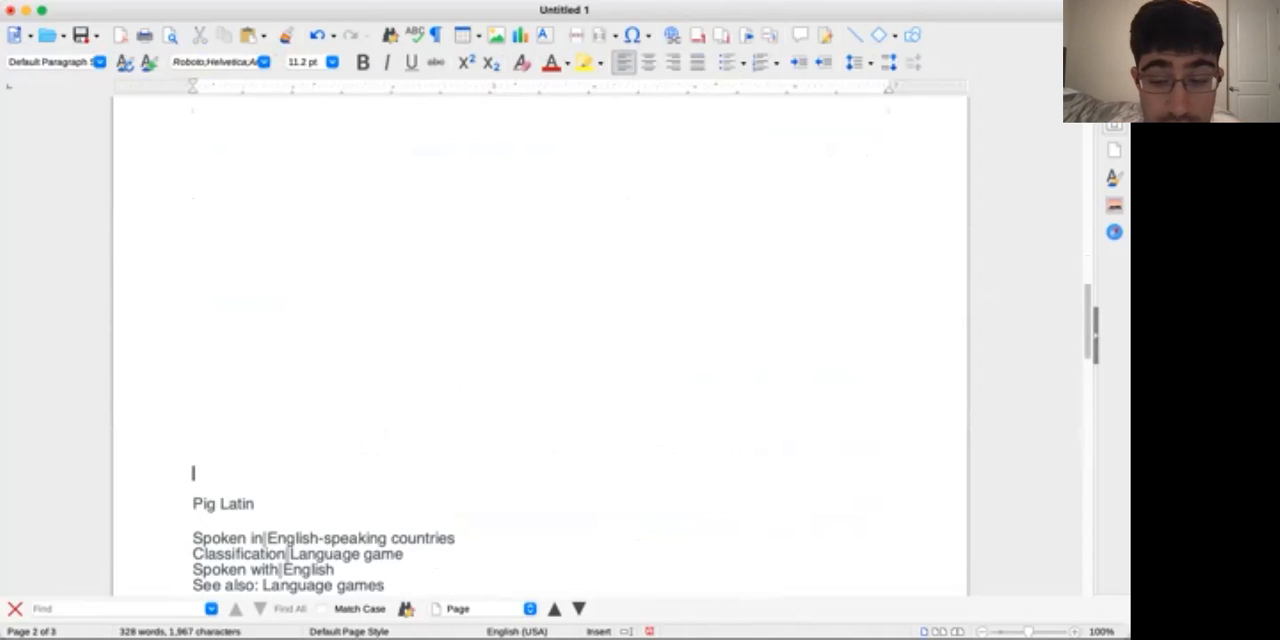
key("BackSpace")
key("BackSpace")
key("BackSpace")
key("BackSpace")
key("BackSpace")
key("BackSpace")
key("BackSpace")
key("BackSpace")
key("BackSpace")
key("BackSpace")
key("BackSpace")
key("BackSpace")
key("BackSpace")
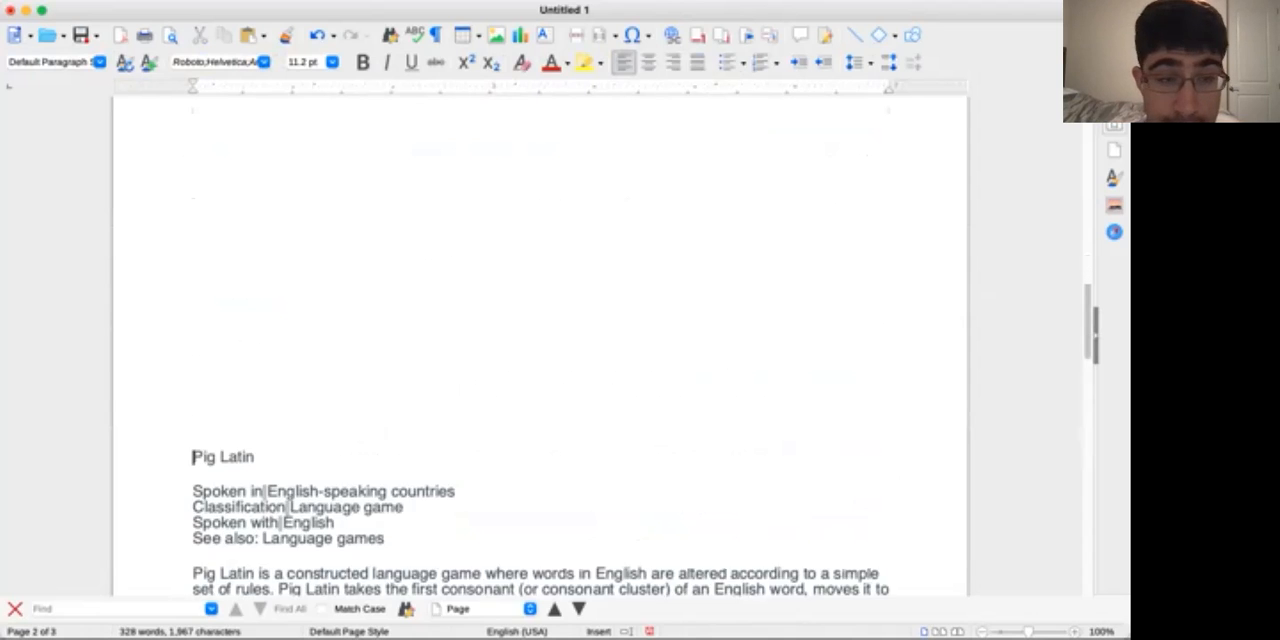
key("BackSpace")
key("BackSpace")
key("BackSpace")
key("BackSpace")
key("BackSpace")
key("BackSpace")
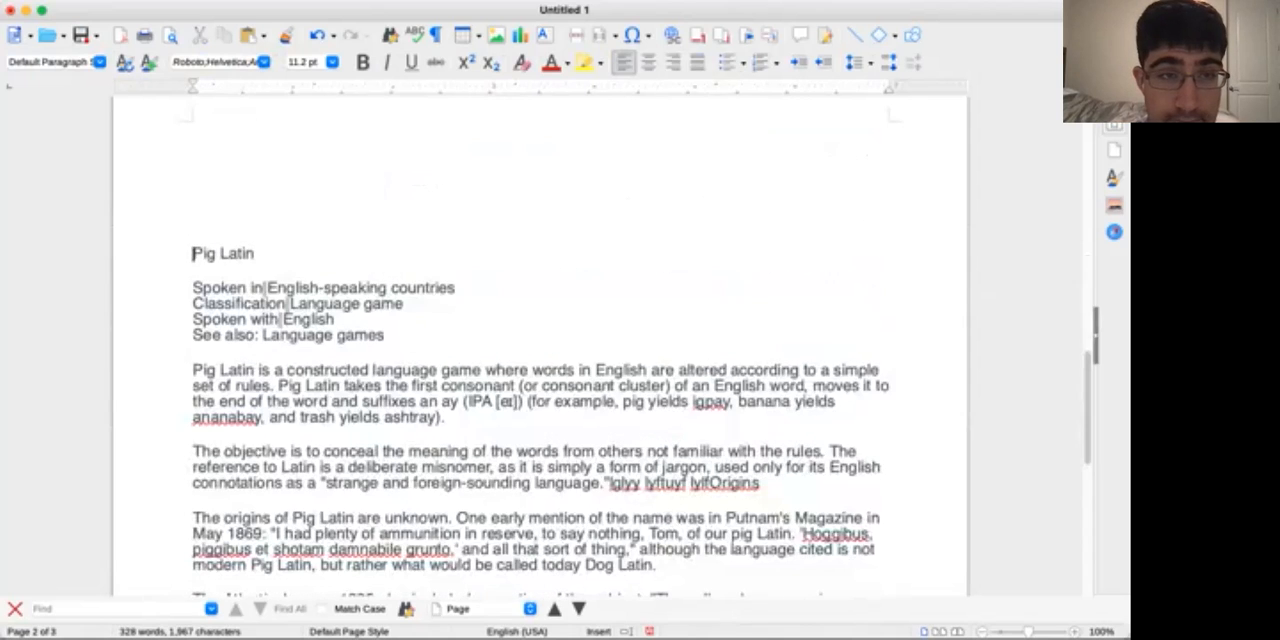
key("BackSpace")
key("BackSpace")
Center the text block that begins with the "Pig Latin" title
scroll(540, 346, "down", 5)
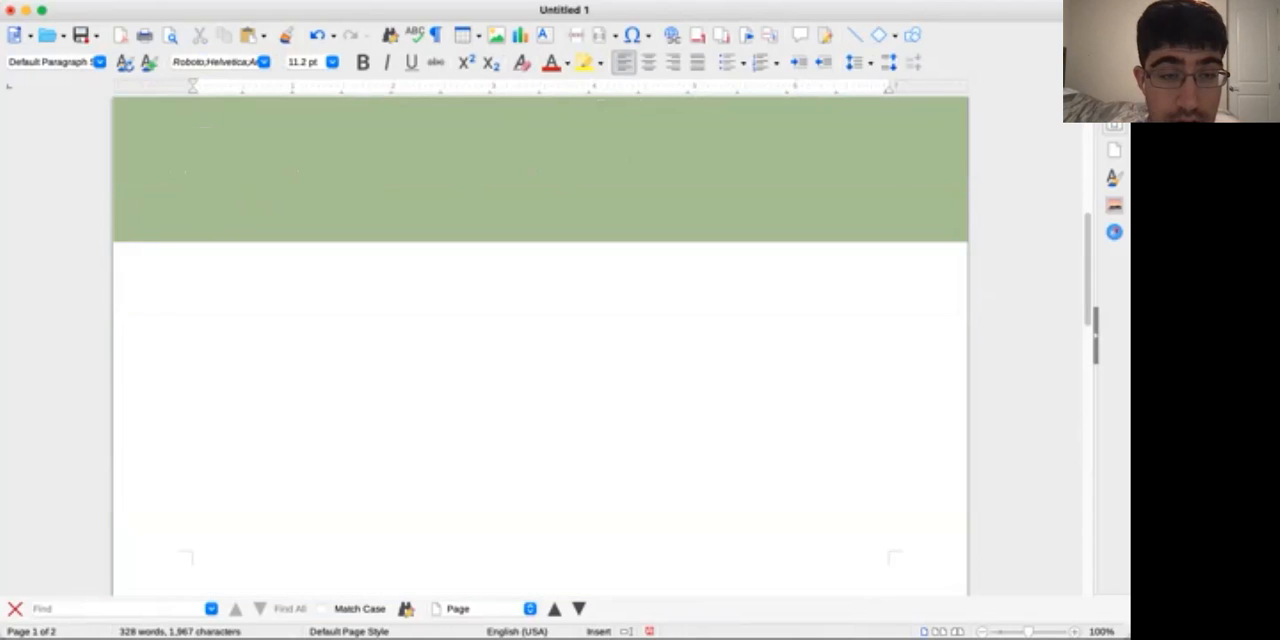
scroll(540, 346, "down", 1)
scroll(540, 346, "down", 10)
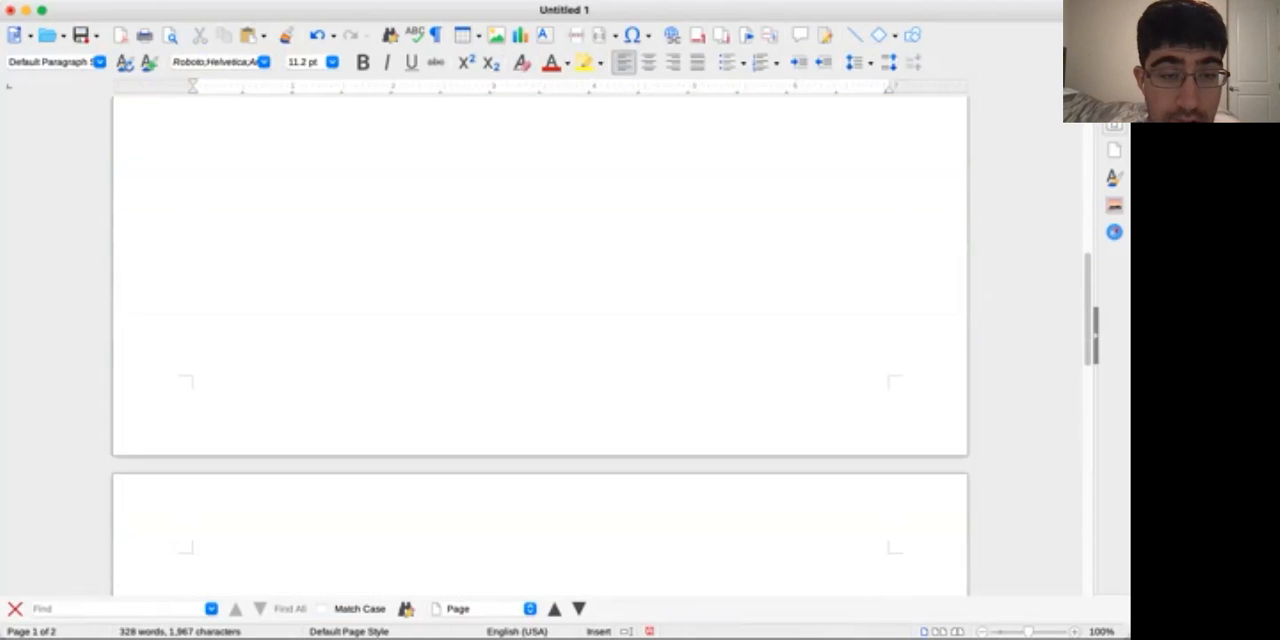
scroll(540, 346, "up", 2)
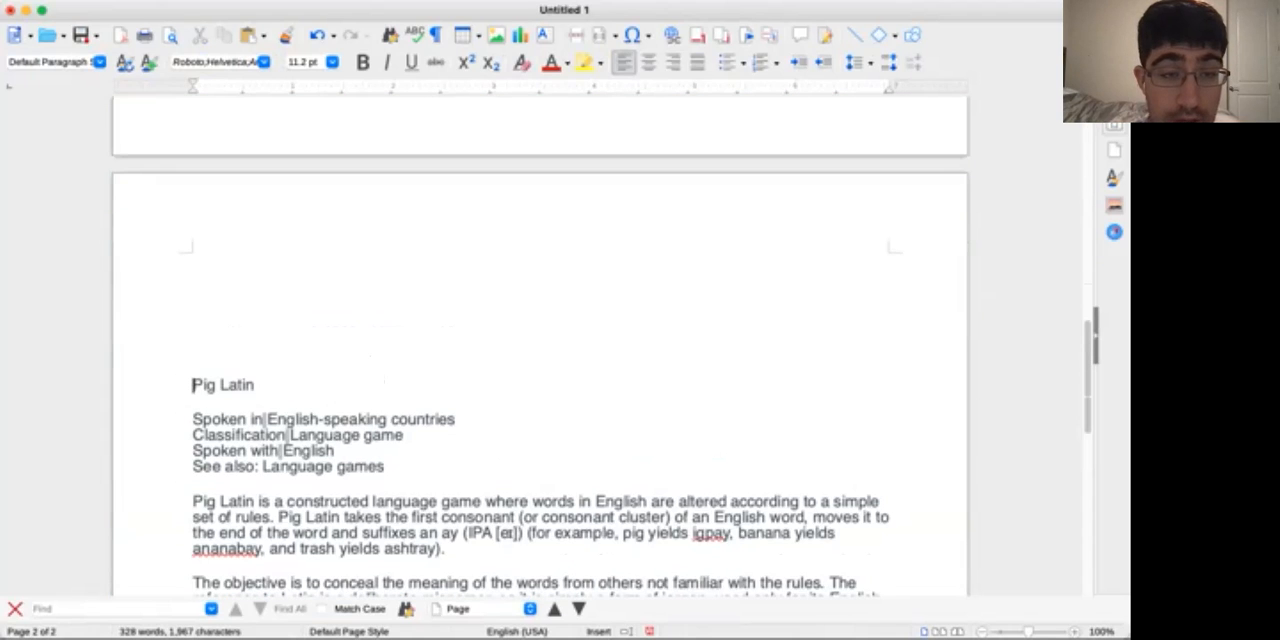
left_click(256, 385)
left_click_drag(256, 385, 192, 385)
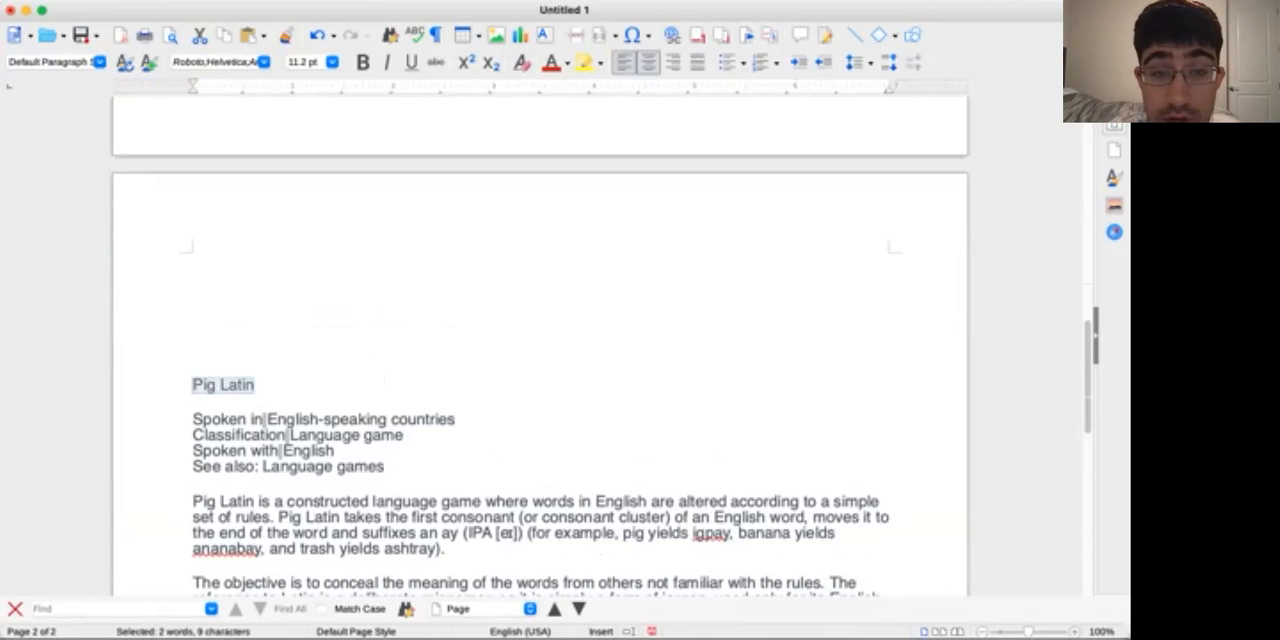
left_click(648, 62)
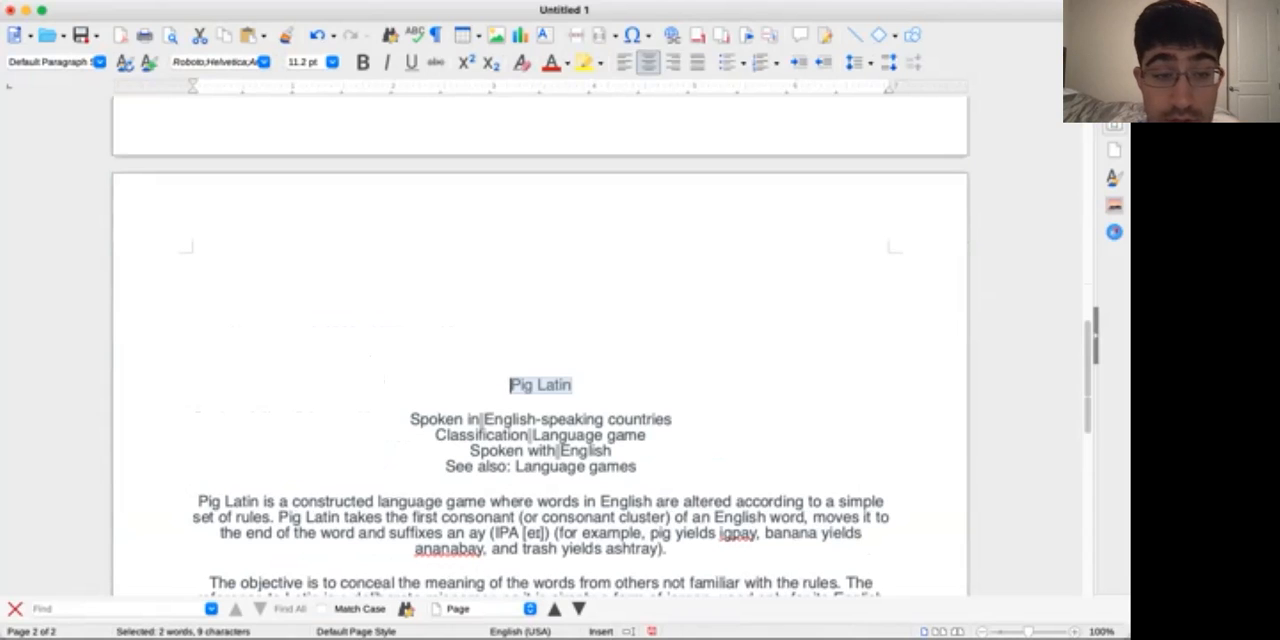
Indent the first line of the paragraph beginning "Pig Latin is a constructed language game"
left_click(211, 502)
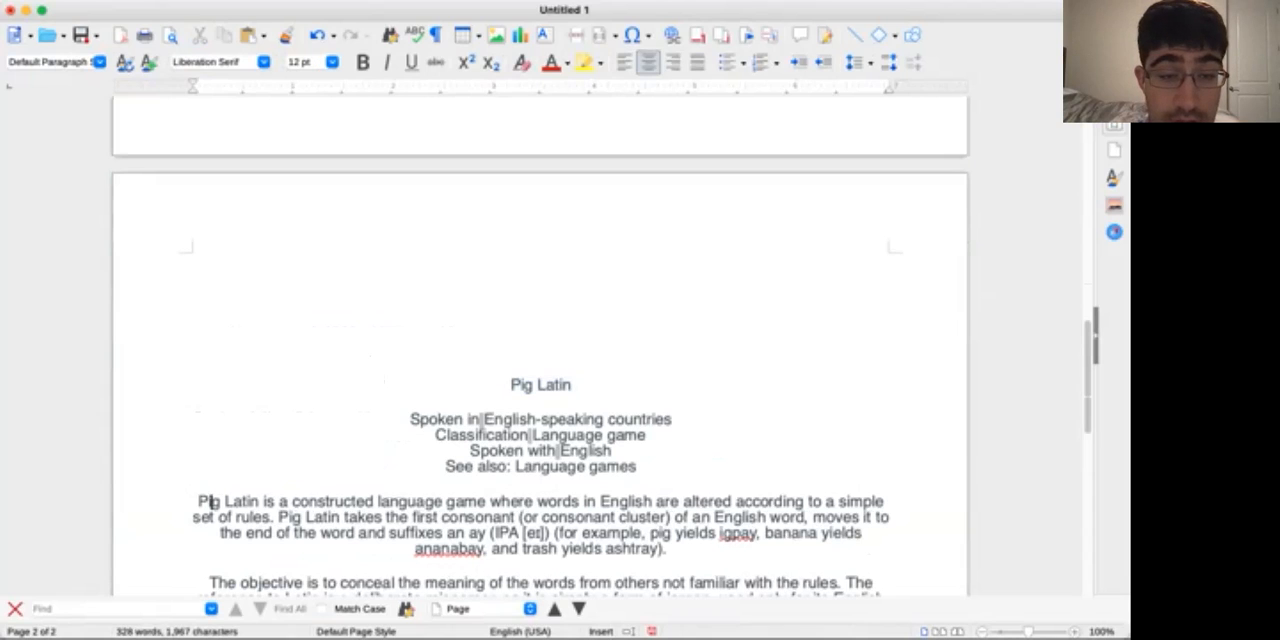
left_click(199, 502)
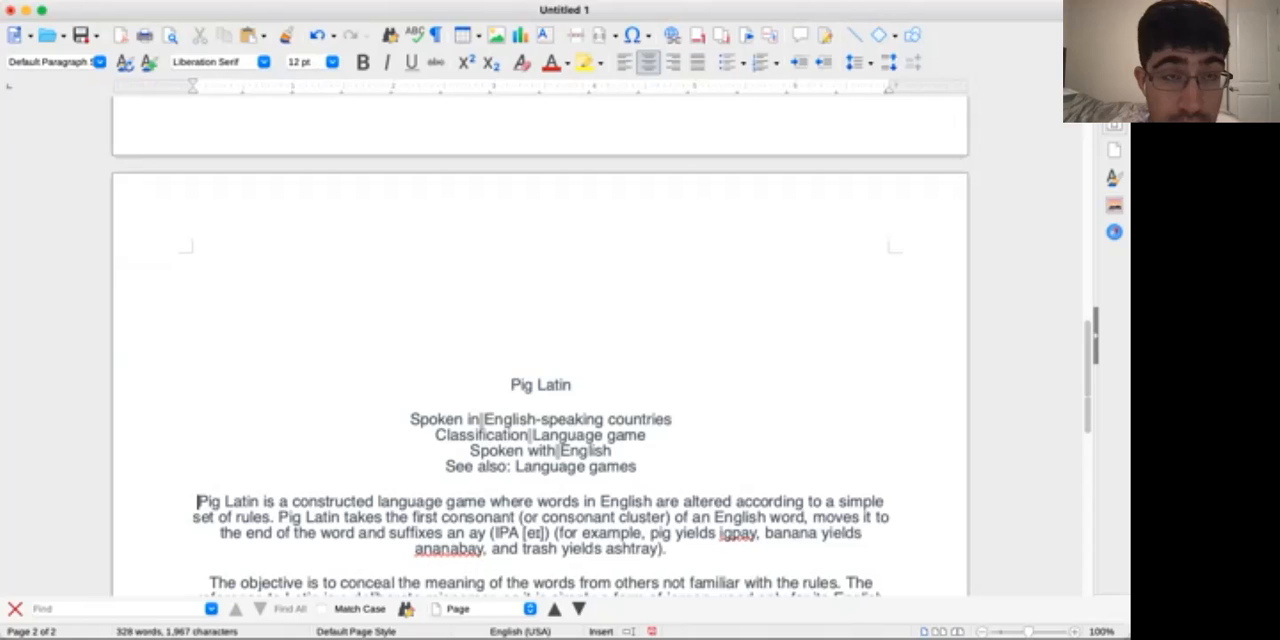
key("Tab")
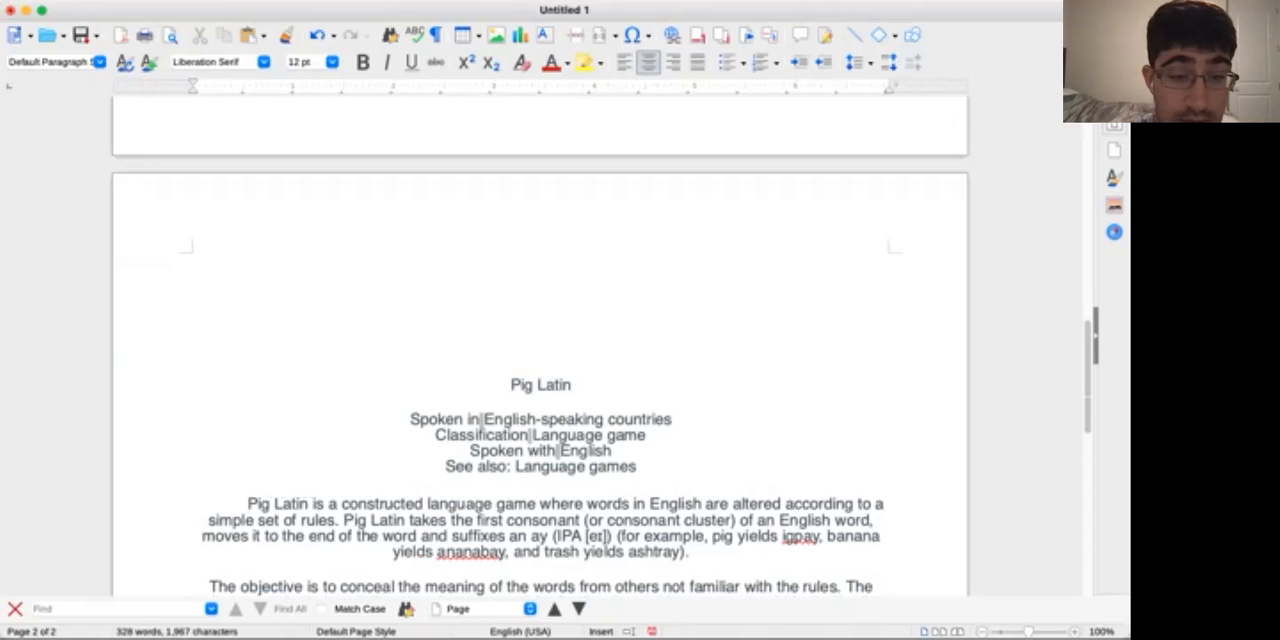
Replace the gray separators in the "Spoken in", "Classification" and "Spoken with" lines with plain spaces
scroll(540, 370, "down", 1)
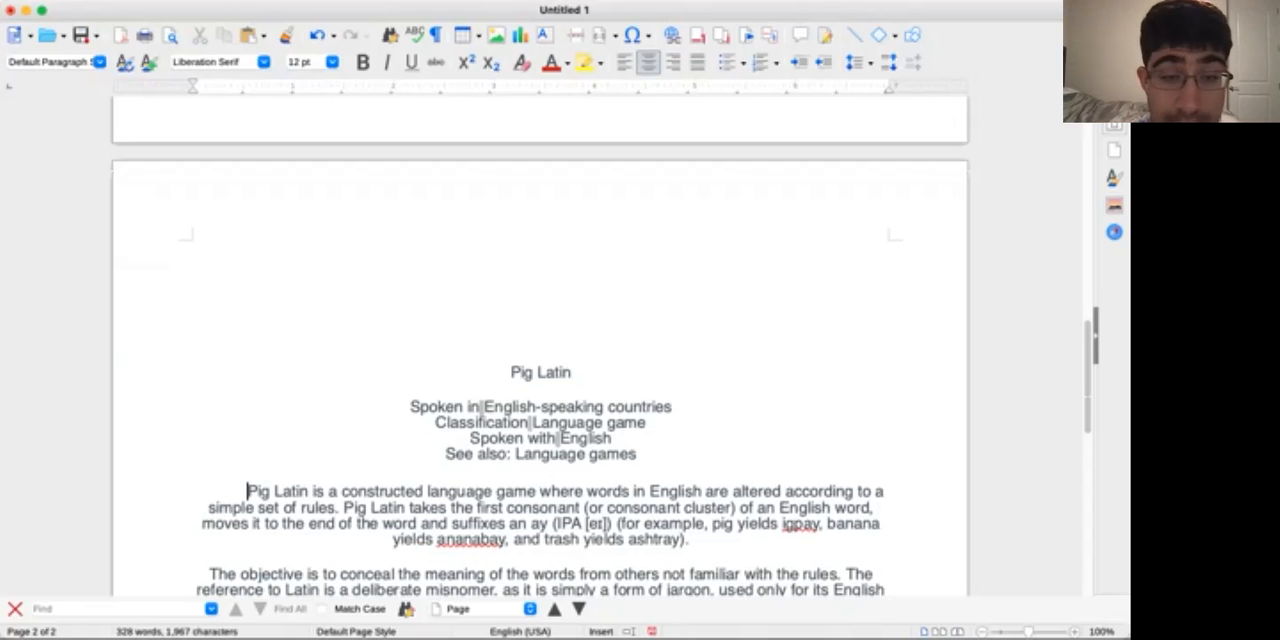
scroll(540, 370, "down", 3)
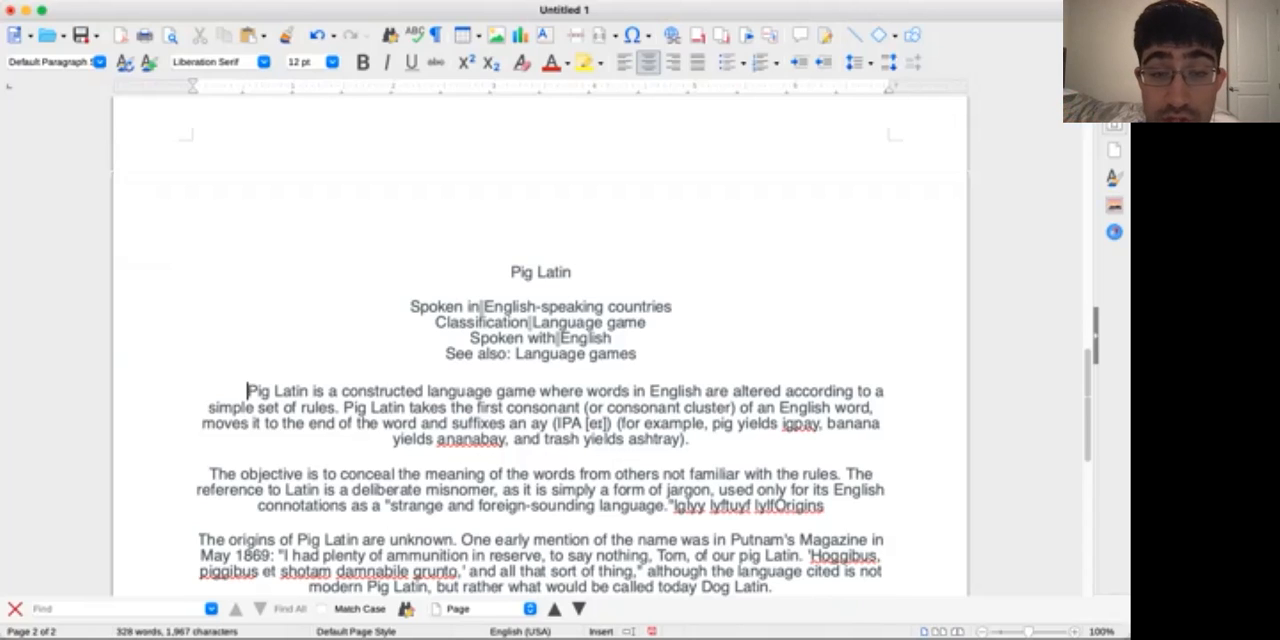
left_click(485, 307)
key("BackSpace")
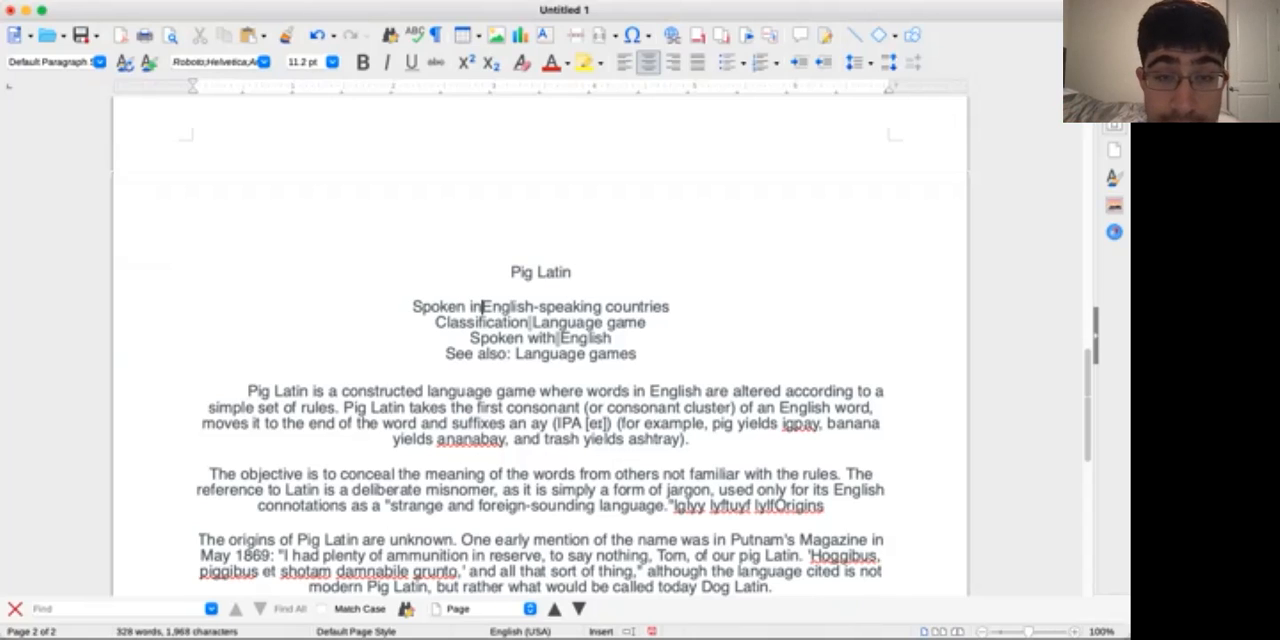
left_click(533, 323)
key("BackSpace")
left_click(560, 338)
key("BackSpace")
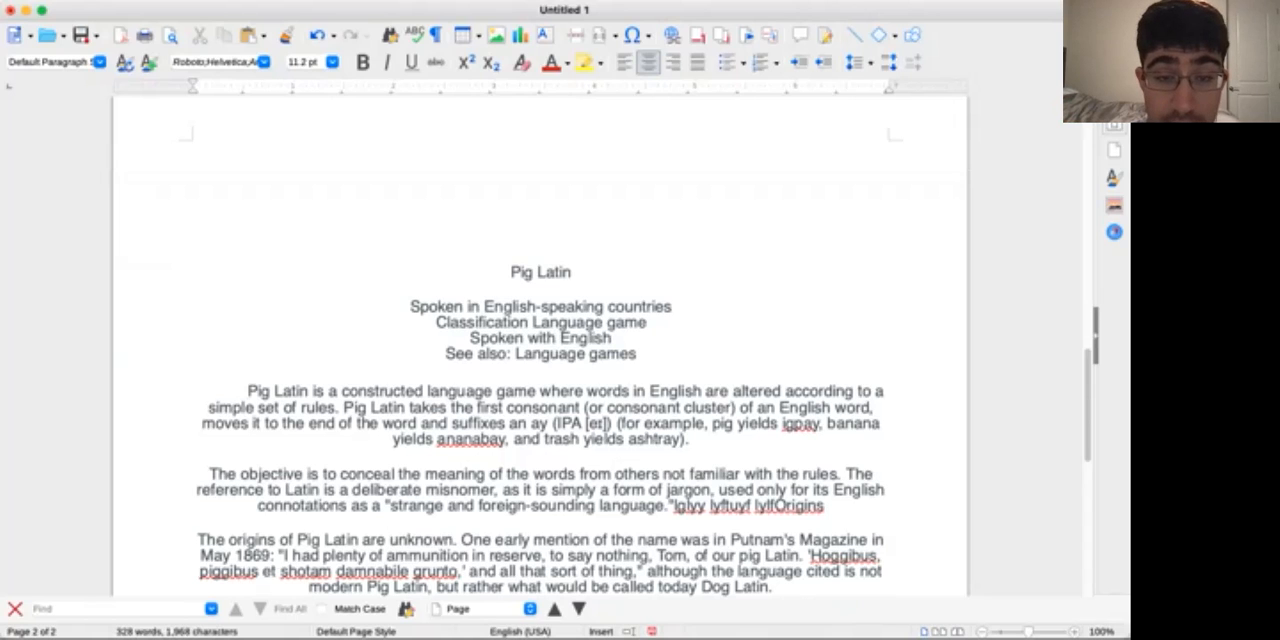
Indent the first line of the paragraph beginning "The objective is to conceal", keeping a blank line above it
scroll(540, 400, "down", 4)
scroll(540, 346, "up", 4)
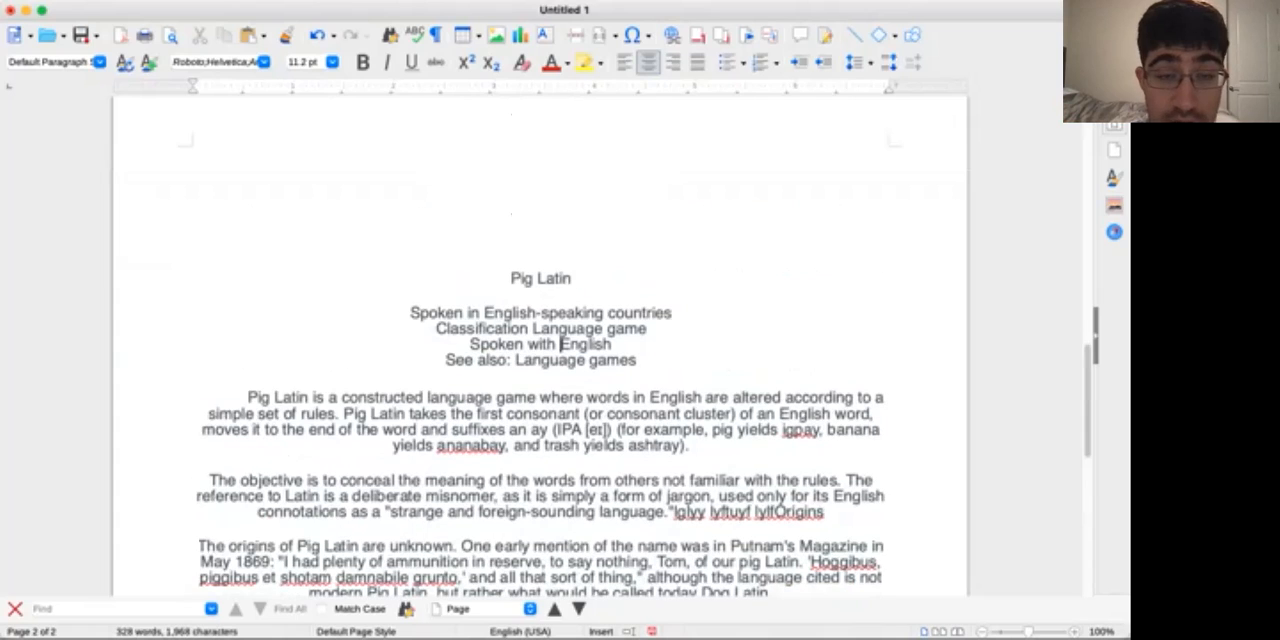
left_click(212, 481)
left_click(211, 496)
key("Up")
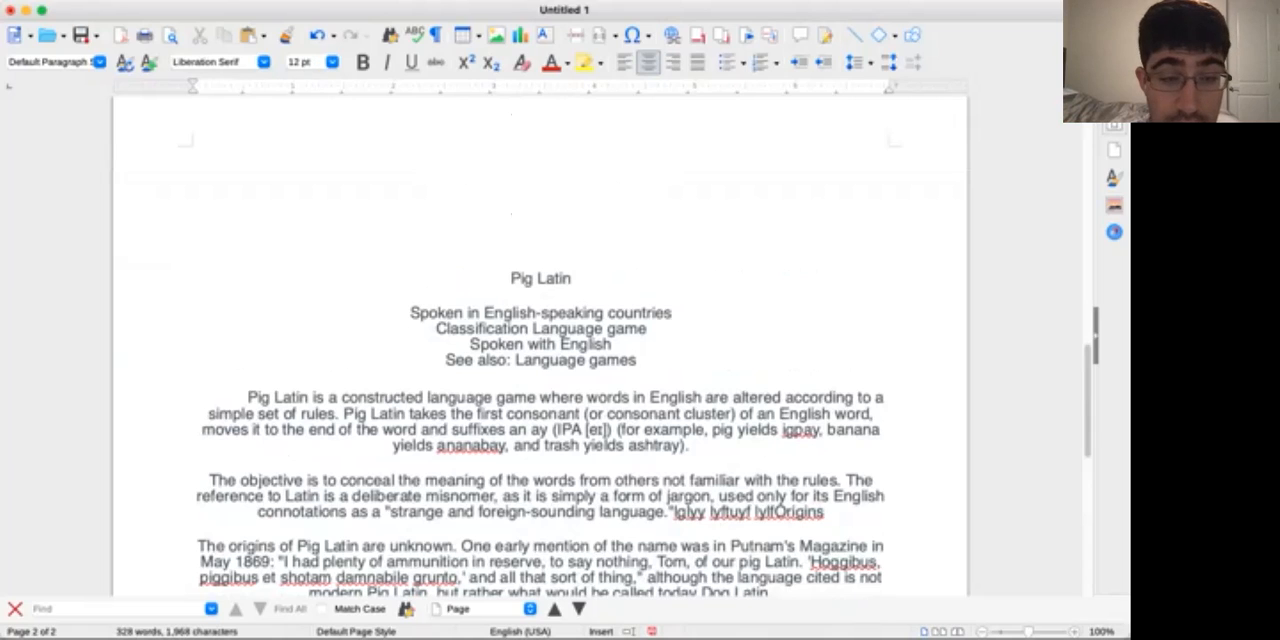
key("Delete")
key("Return")
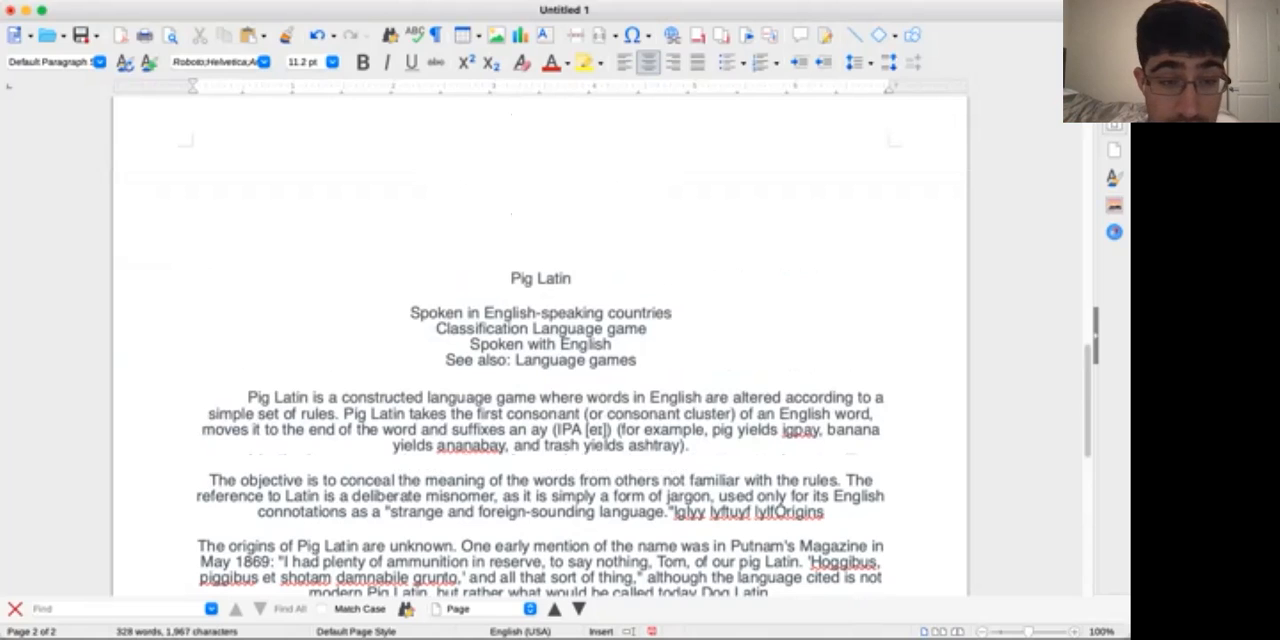
key("BackSpace")
key("Return")
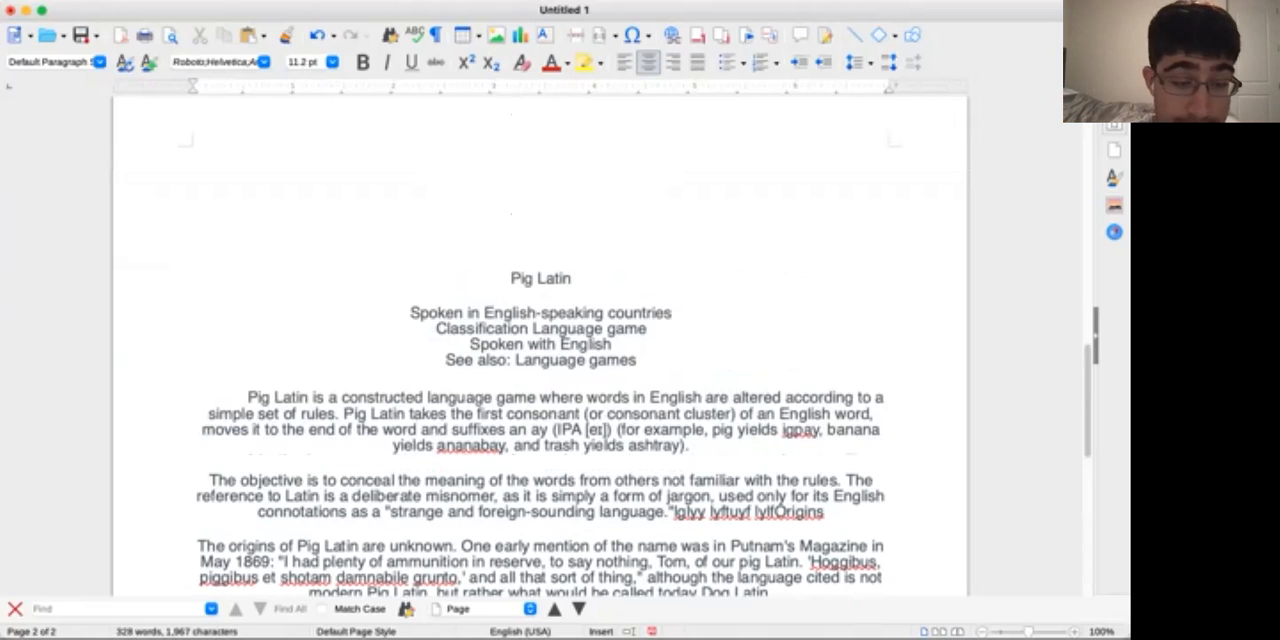
key("Tab")
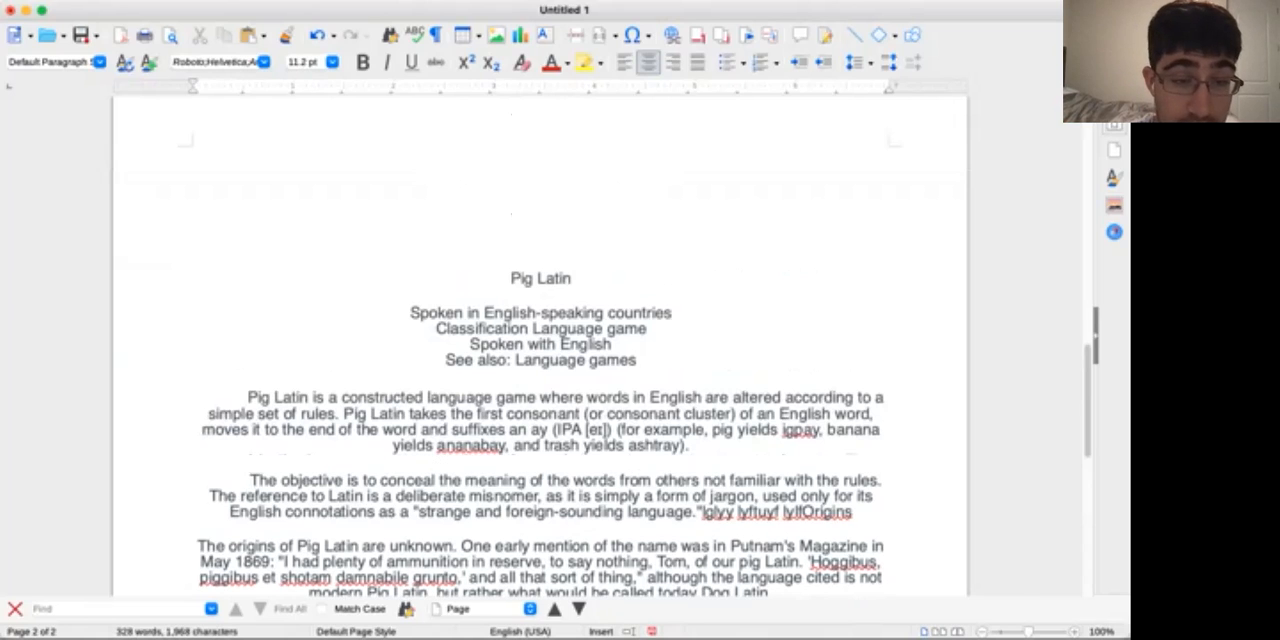
Indent the first lines of the paragraphs beginning "The origins of Pig Latin", "The Atlantic January 1895" and "Pig Latin is mostly used"
scroll(540, 400, "down", 1)
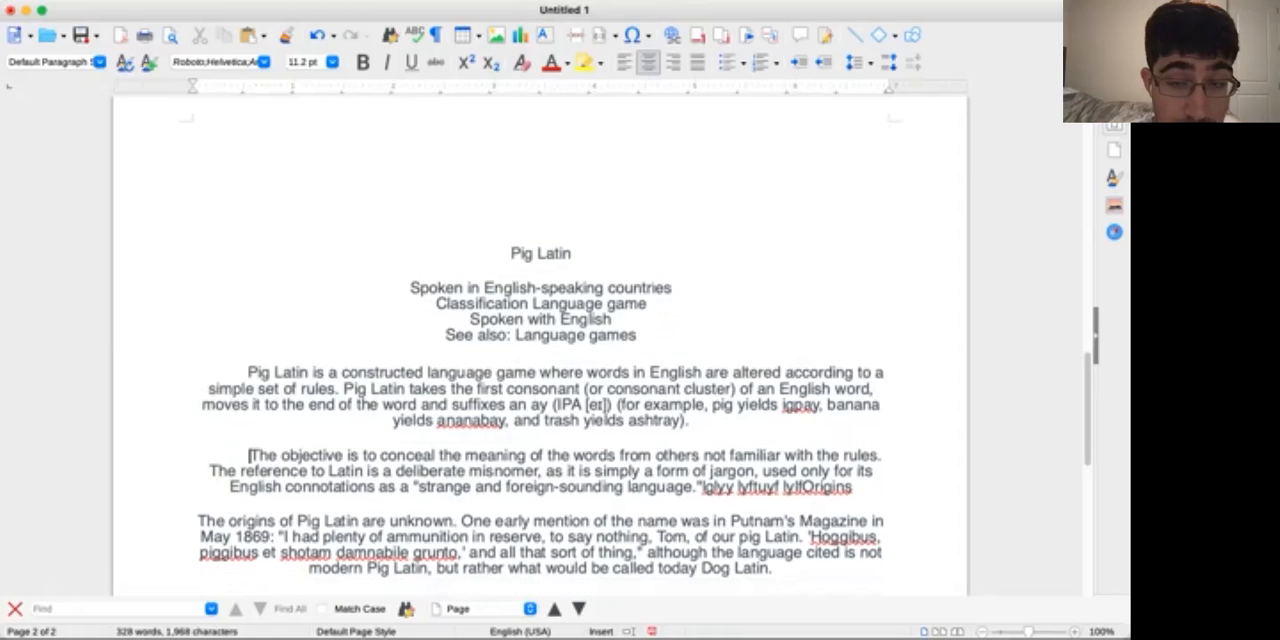
scroll(540, 400, "down", 2)
left_click(199, 465)
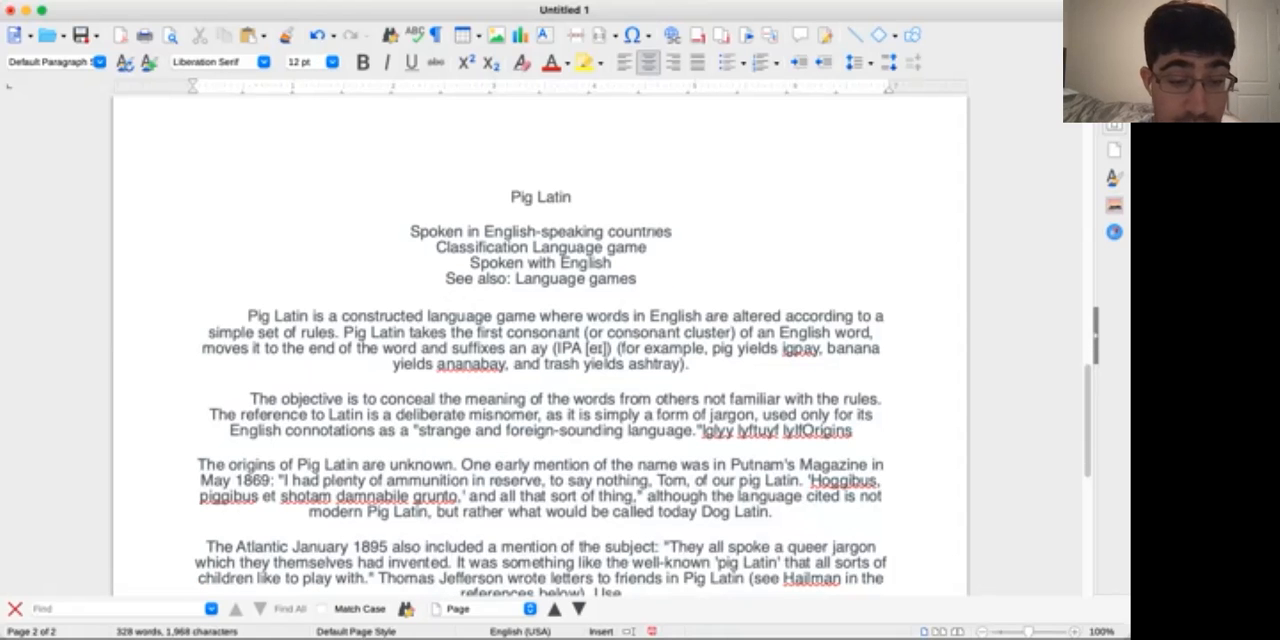
key("Tab")
scroll(540, 400, "down", 7)
left_click(206, 325)
key("Tab")
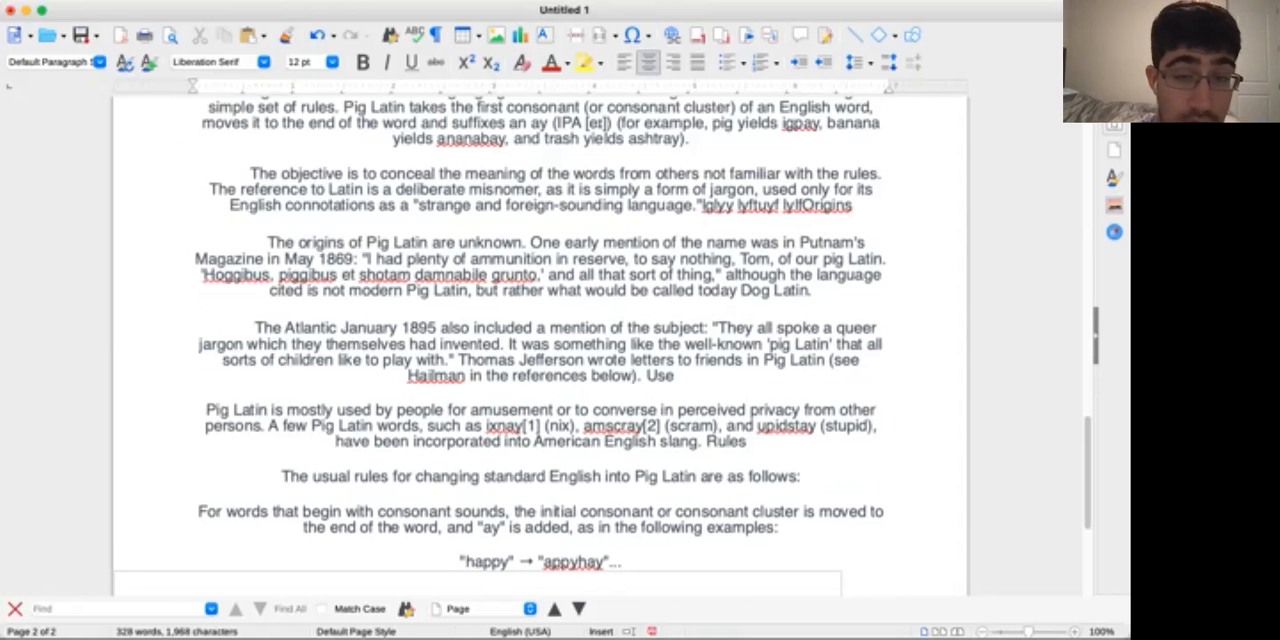
left_click(207, 411)
key("Tab")
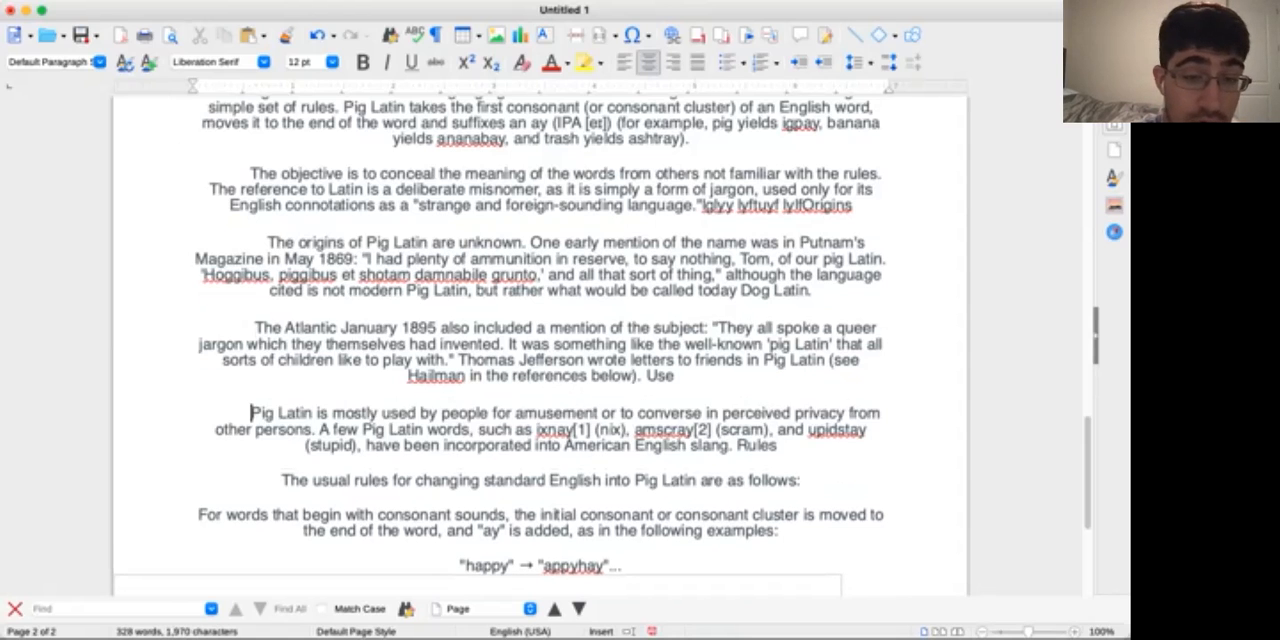
scroll(540, 400, "down", 1)
scroll(540, 330, "down", 4)
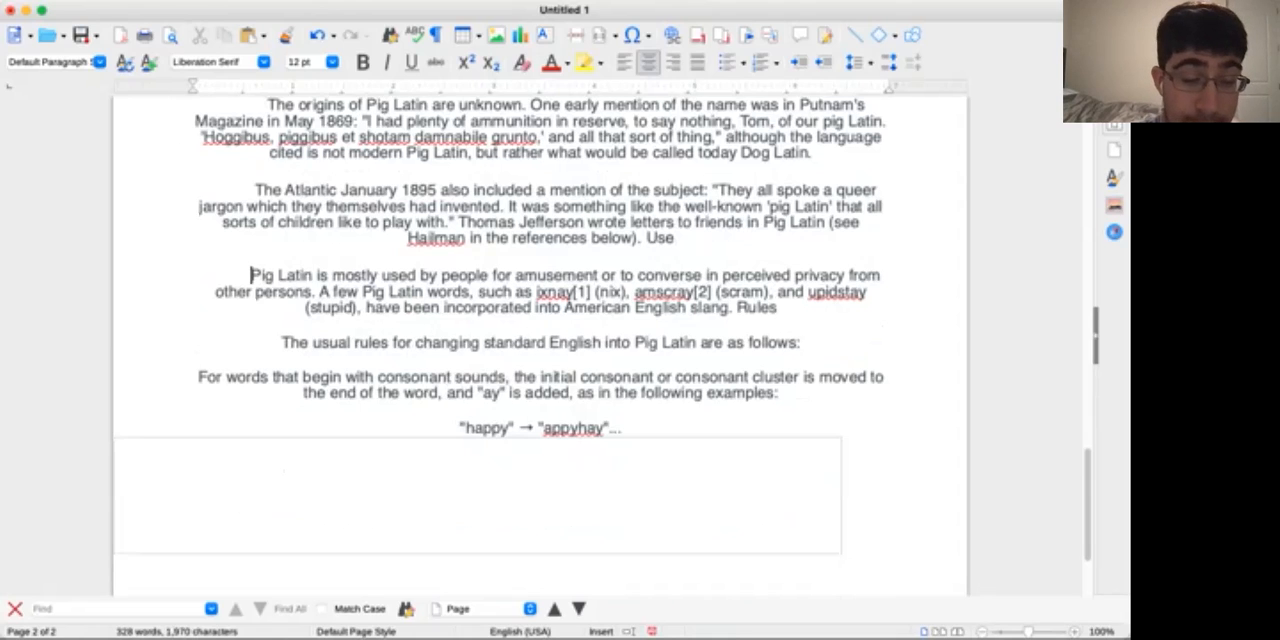
left_click(282, 343)
key("BackSpace")
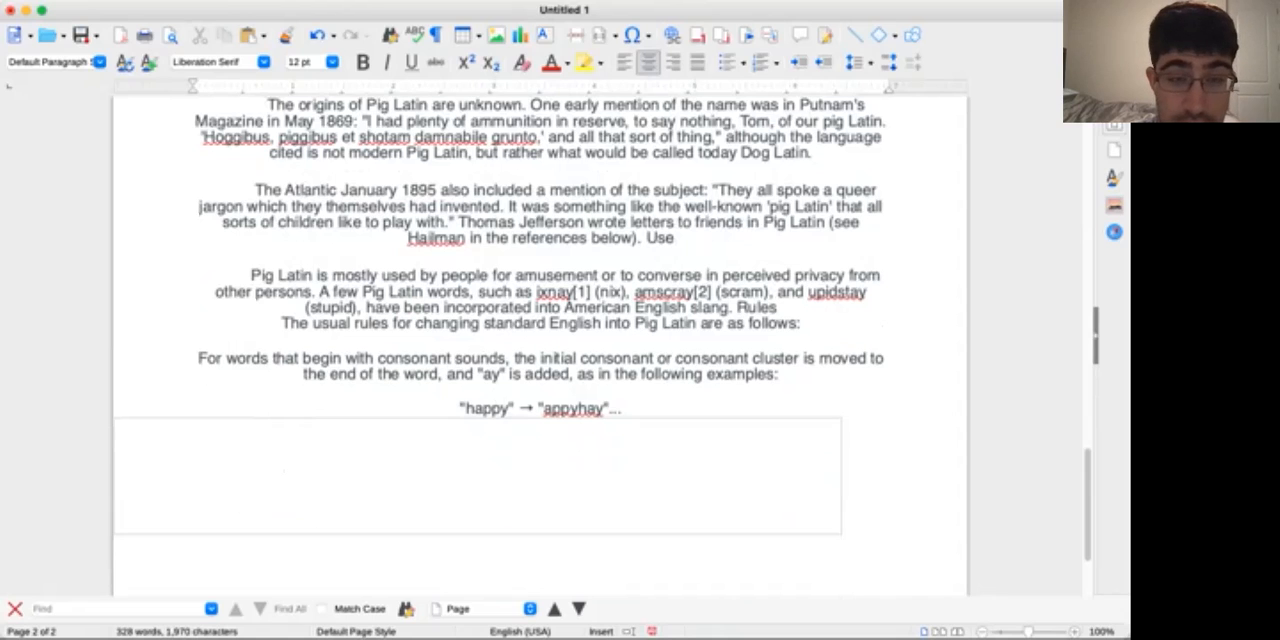
key("Return")
Indent the first line of the paragraph beginning "For words that begin with consonant sounds" and review the formatted page
left_click(199, 377)
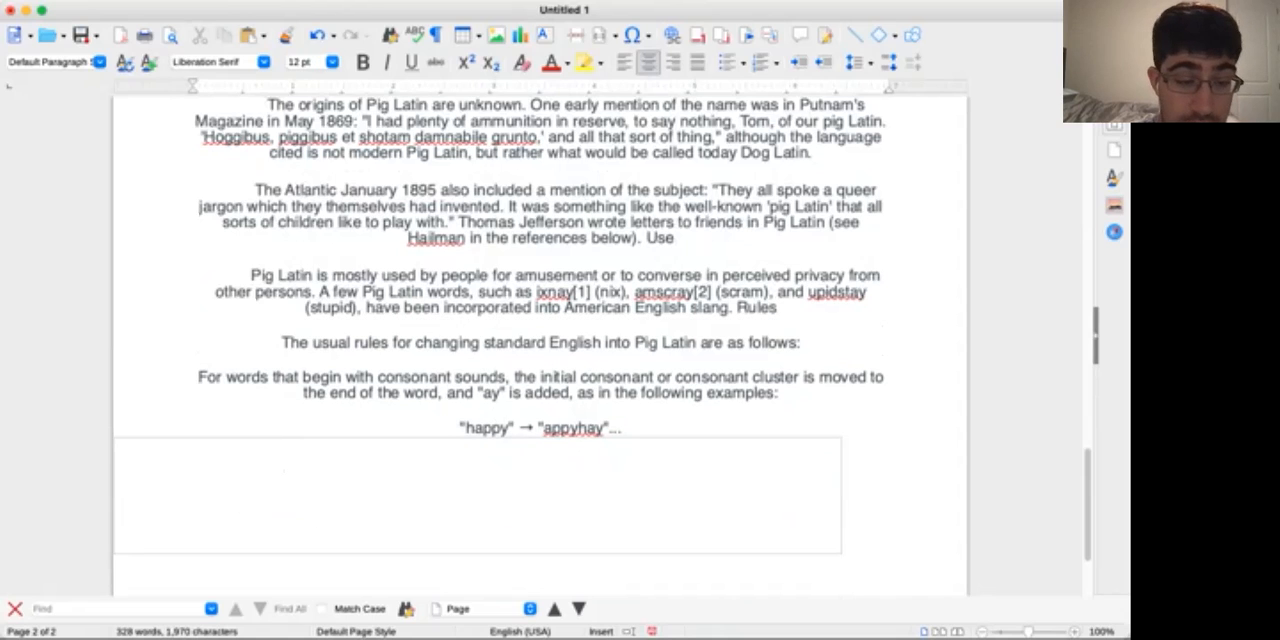
scroll(540, 350, "up", 10)
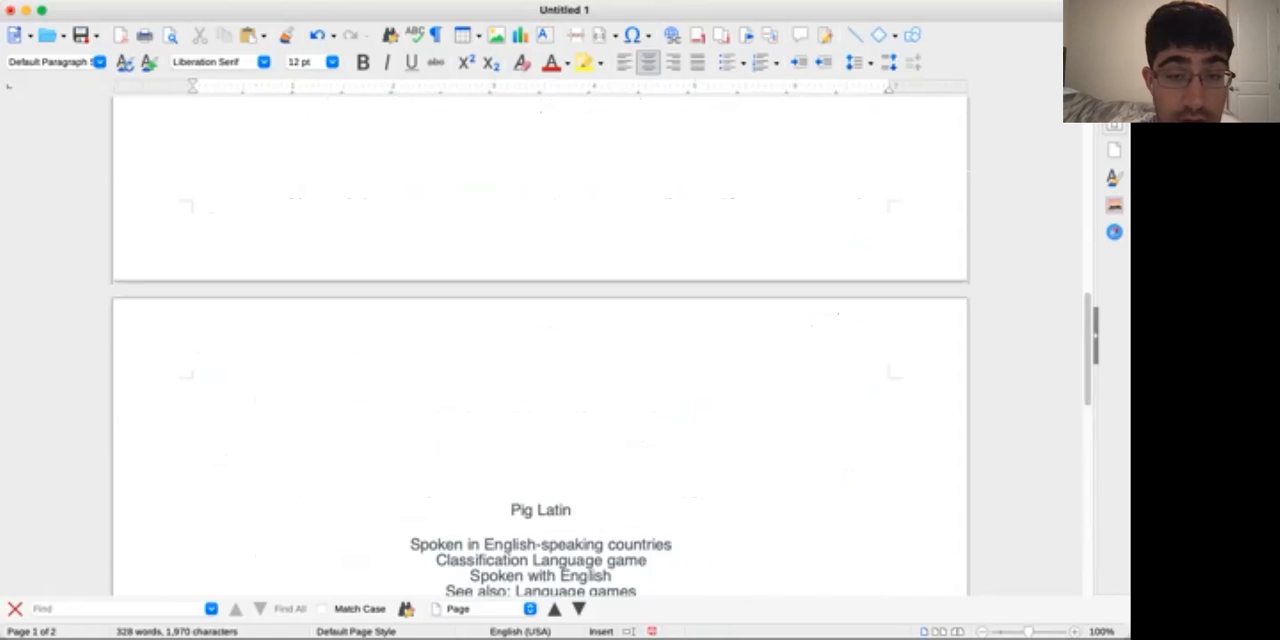
scroll(565, 402, "down", 1)
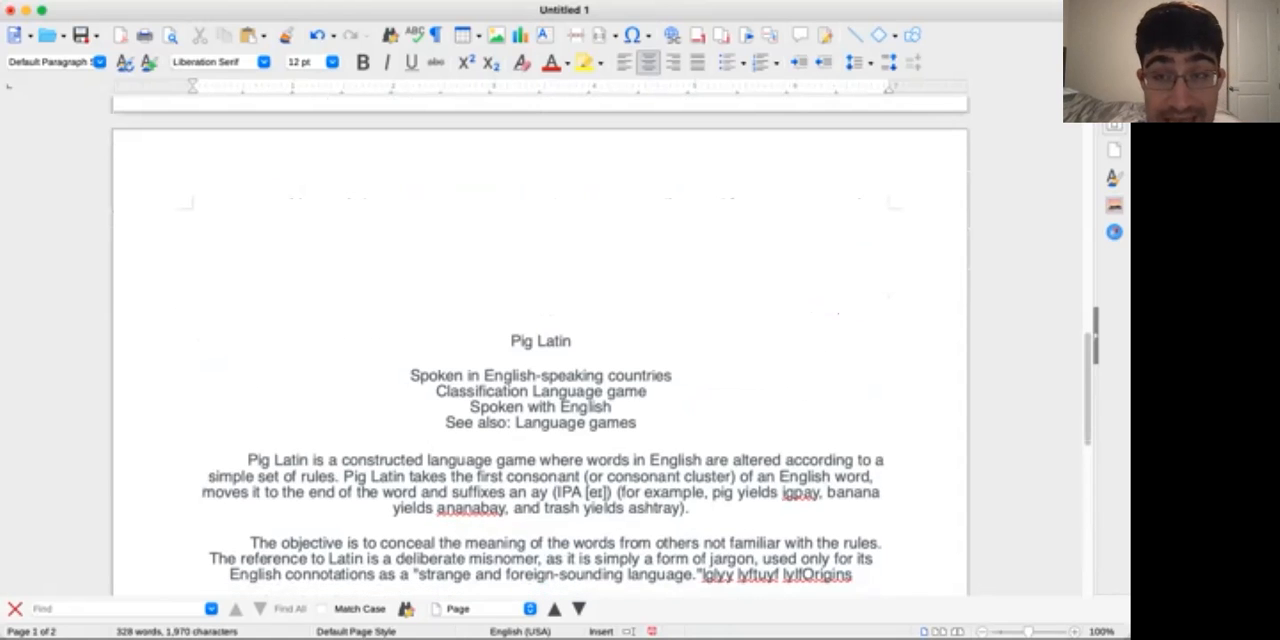
scroll(540, 350, "down", 5)
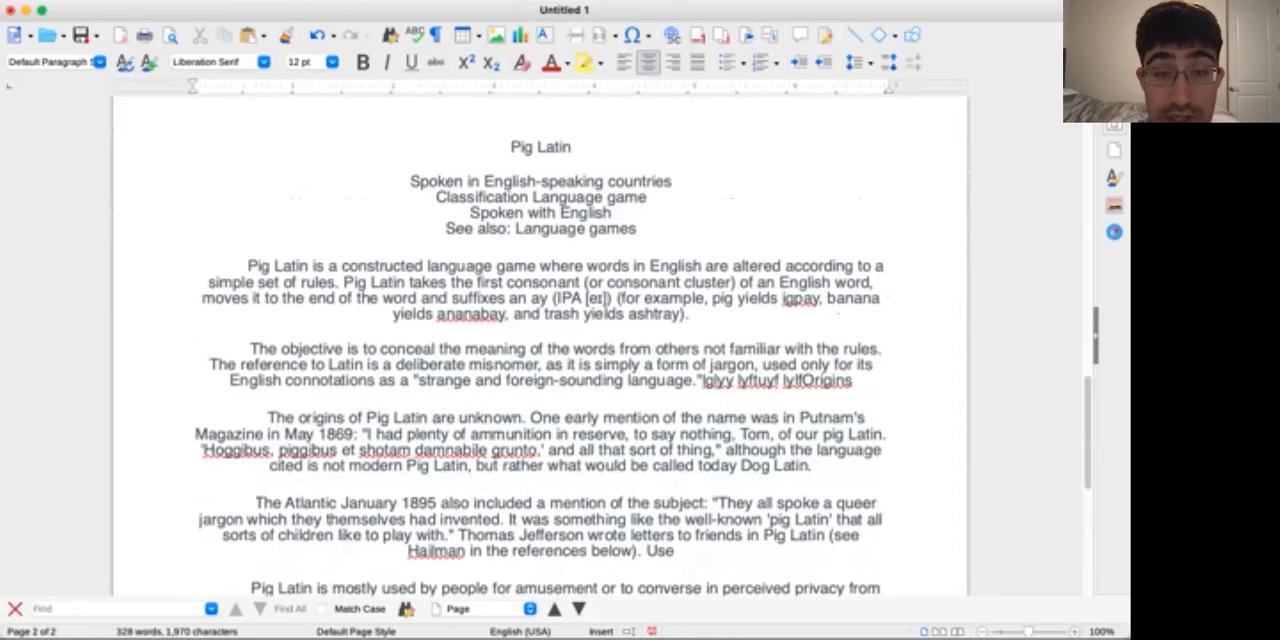
scroll(540, 350, "down", 1)
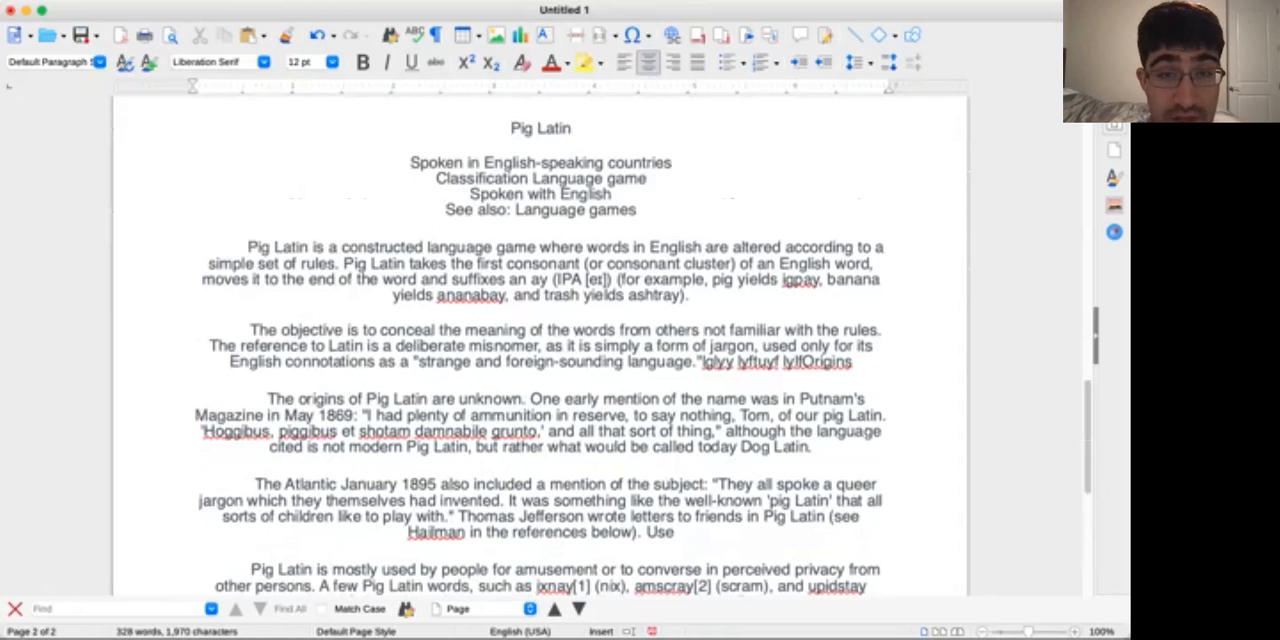
scroll(540, 350, "down", 6)
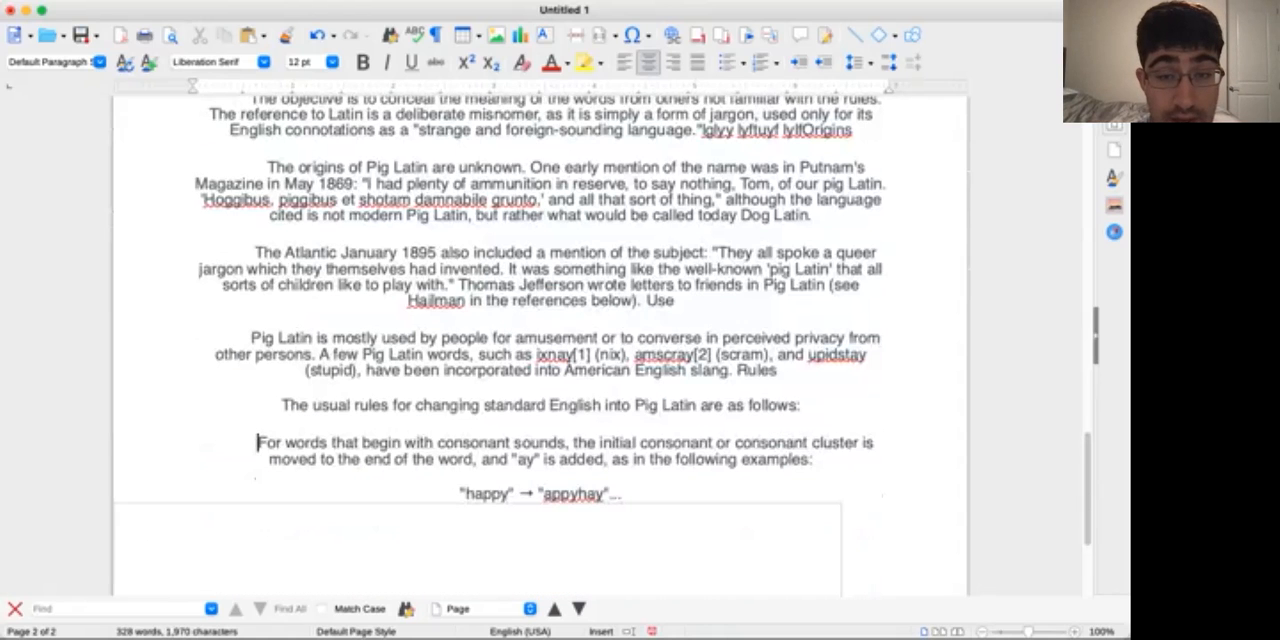
Left-align the text from "Pig Latin is a constructed language game" to the "happy" example and add two blank lines below "See also: Language games"
left_click_drag(622, 494, 247, 316)
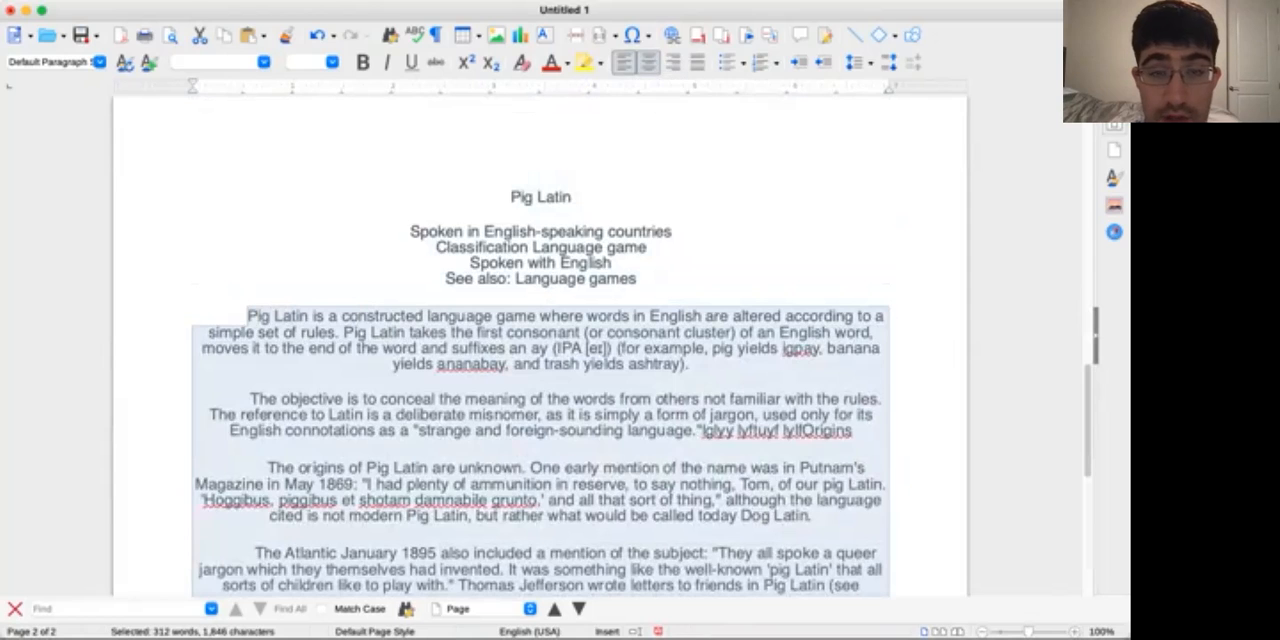
left_click(622, 62)
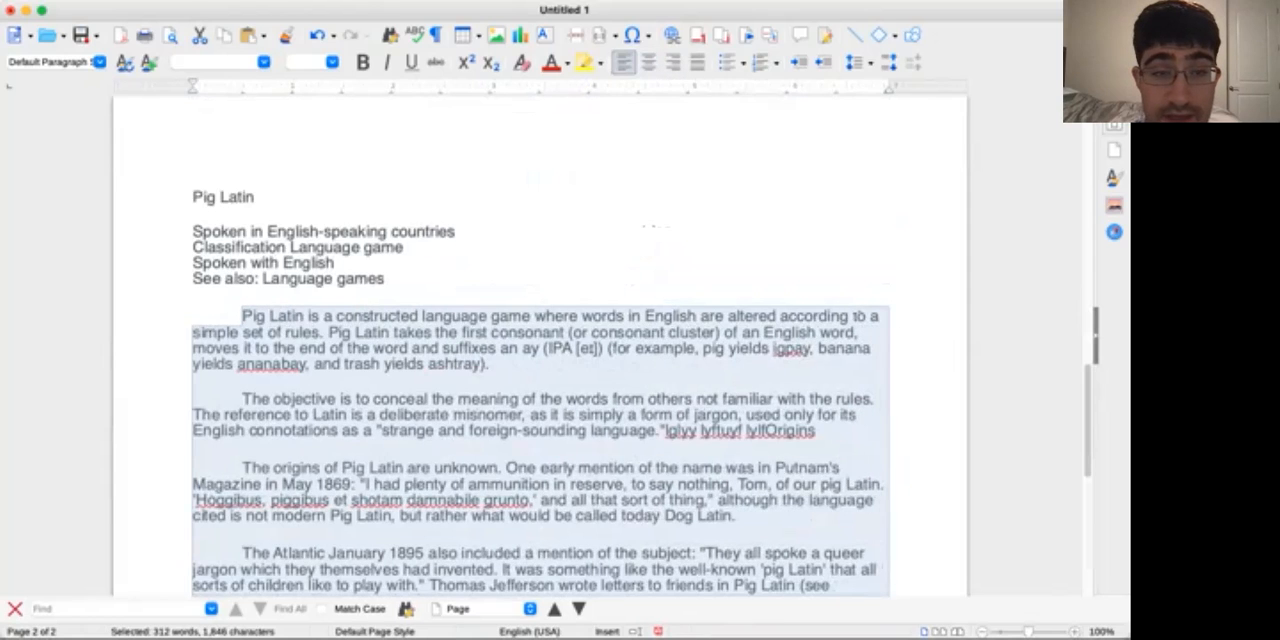
left_click(857, 290)
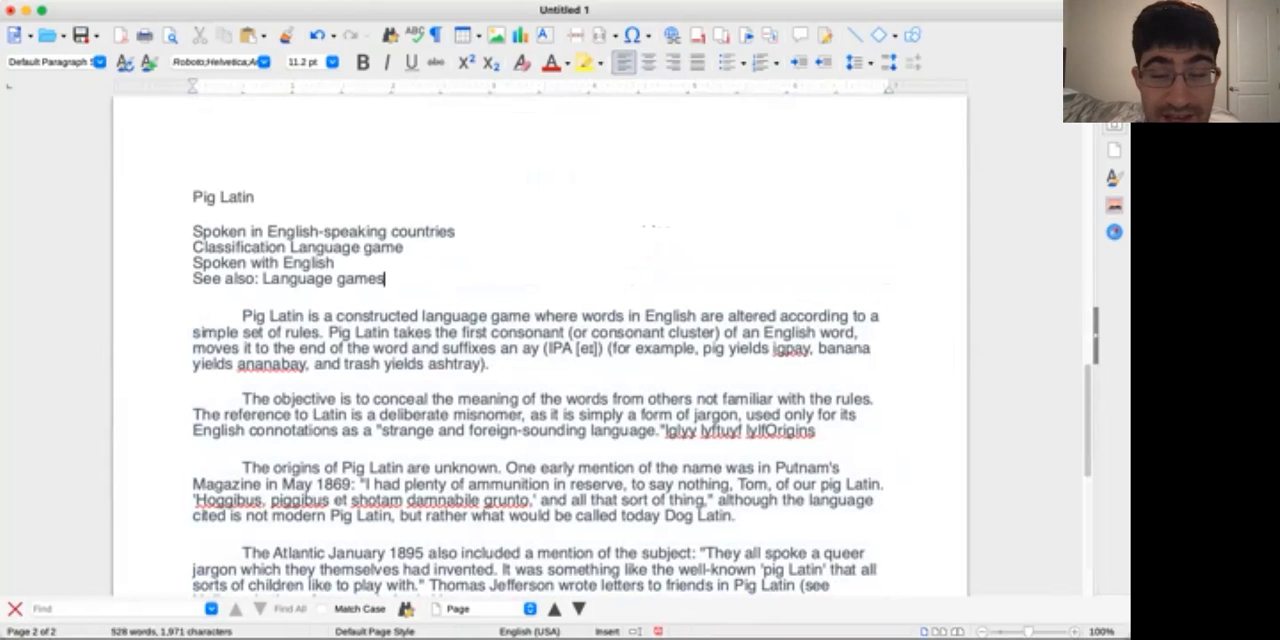
key("Return")
key("Return")
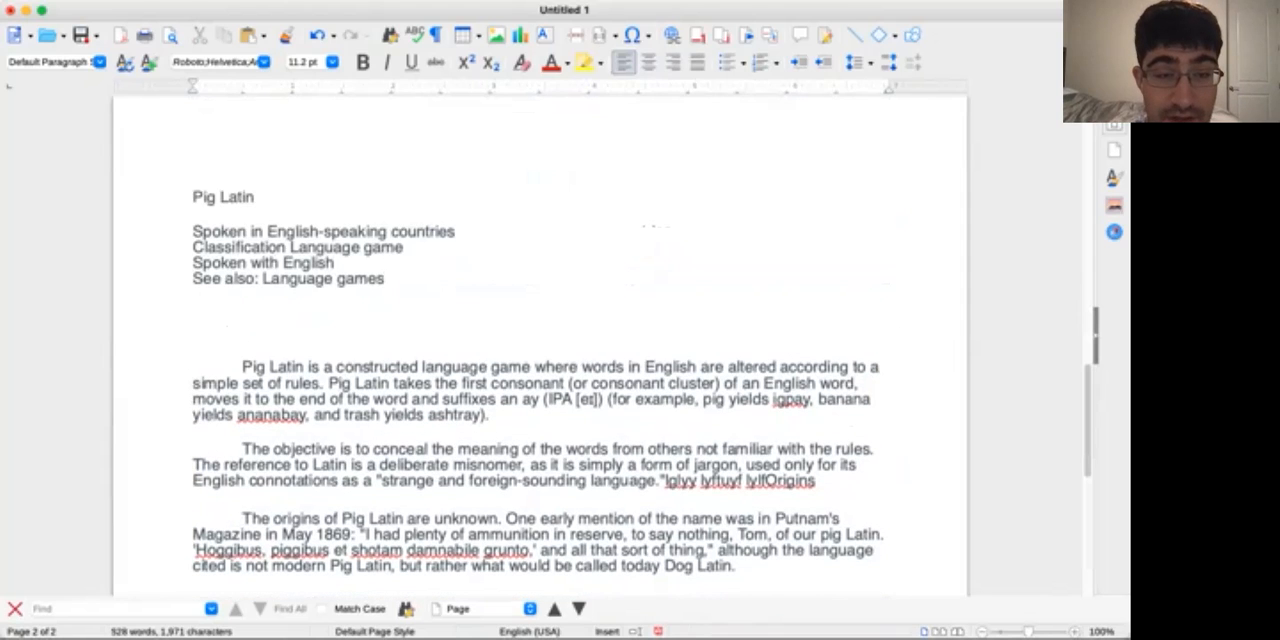
Center the heading block from the "Pig Latin" title through the "See also: Language games" line, leaving the body paragraphs left-aligned
left_click(243, 366)
left_click_drag(243, 366, 355, 400)
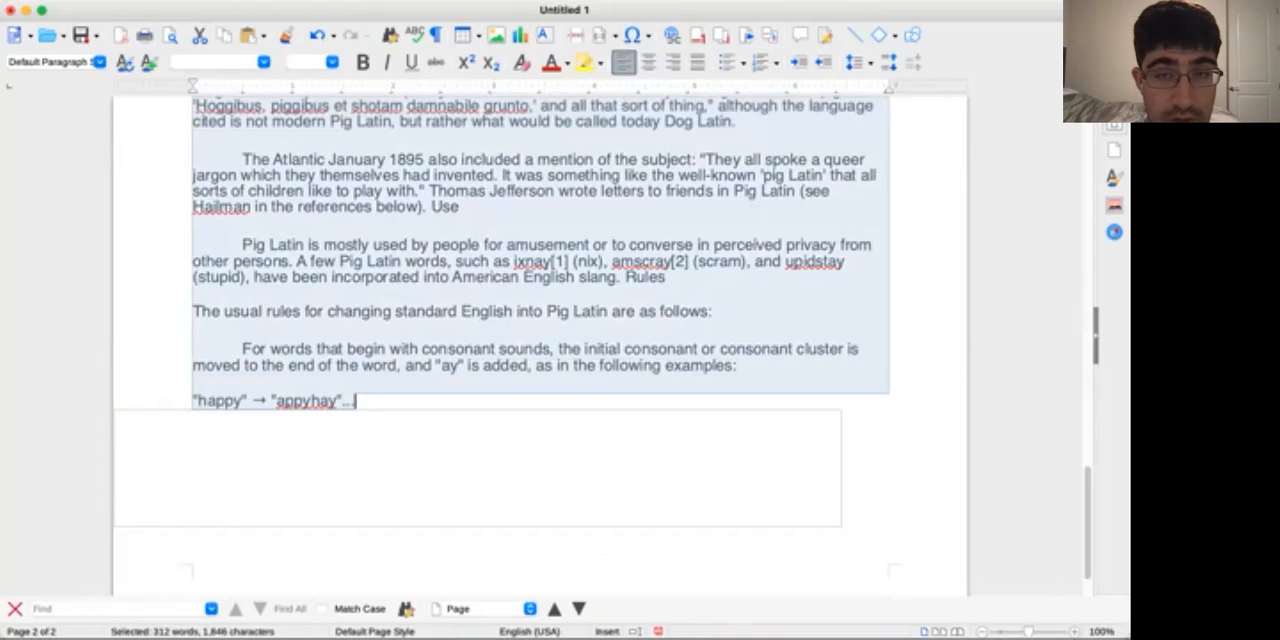
scroll(540, 340, "up", 10)
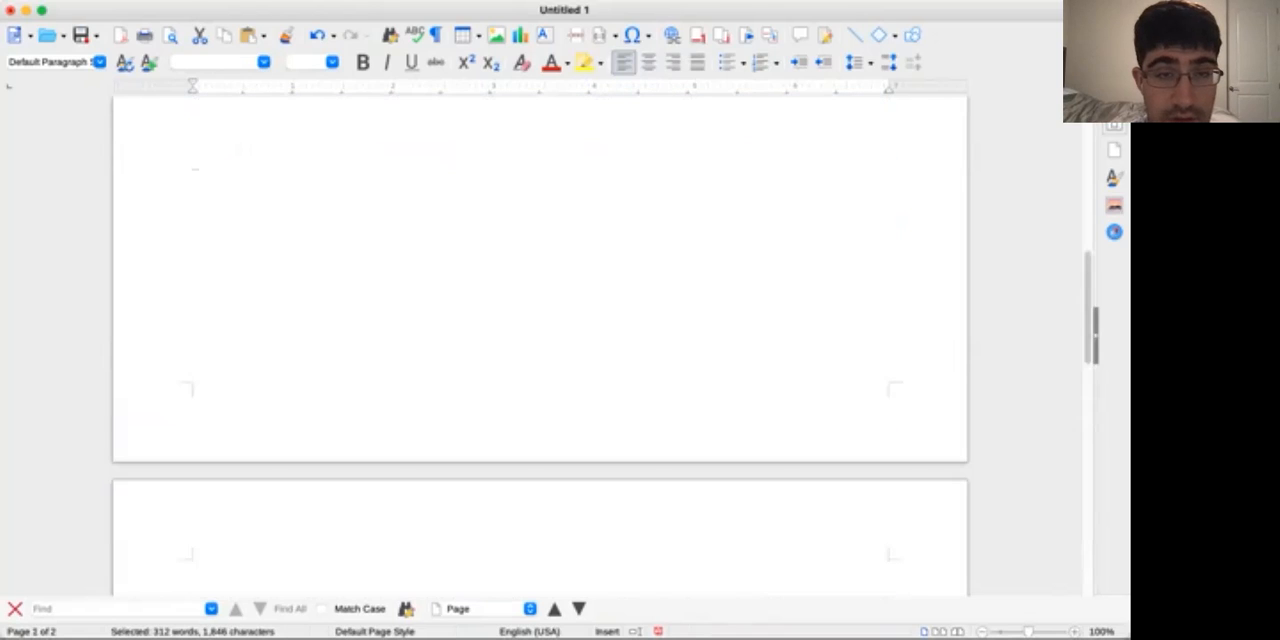
scroll(540, 340, "down", 5)
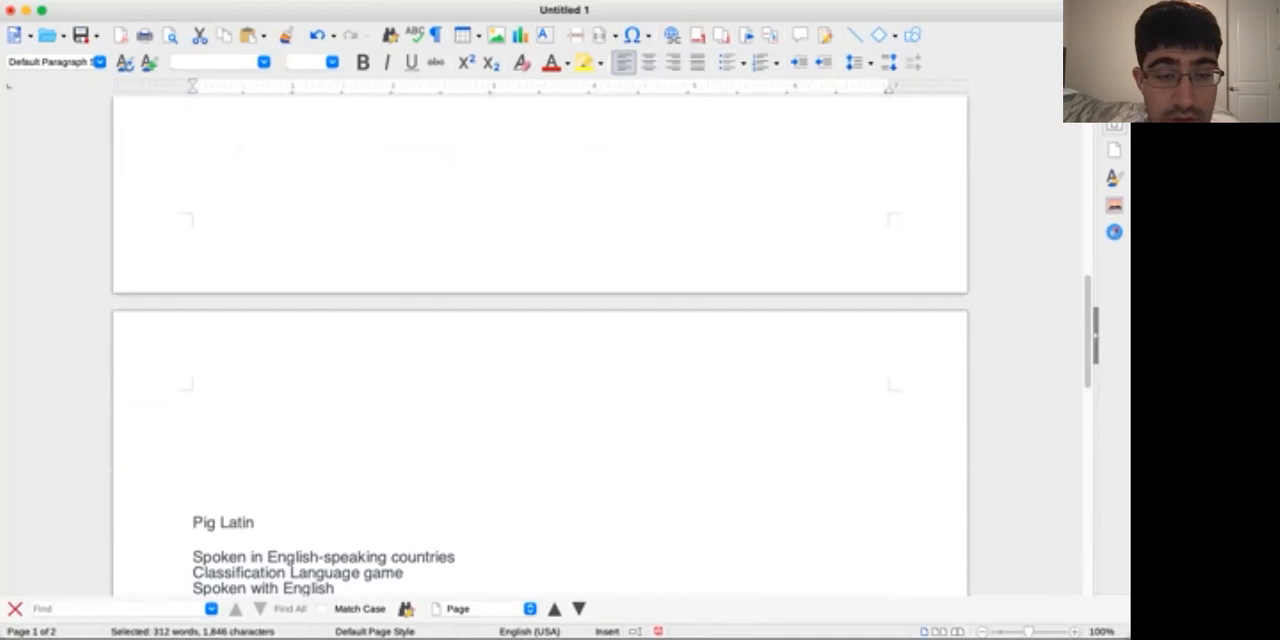
scroll(540, 340, "down", 3)
left_click_drag(385, 479, 193, 397)
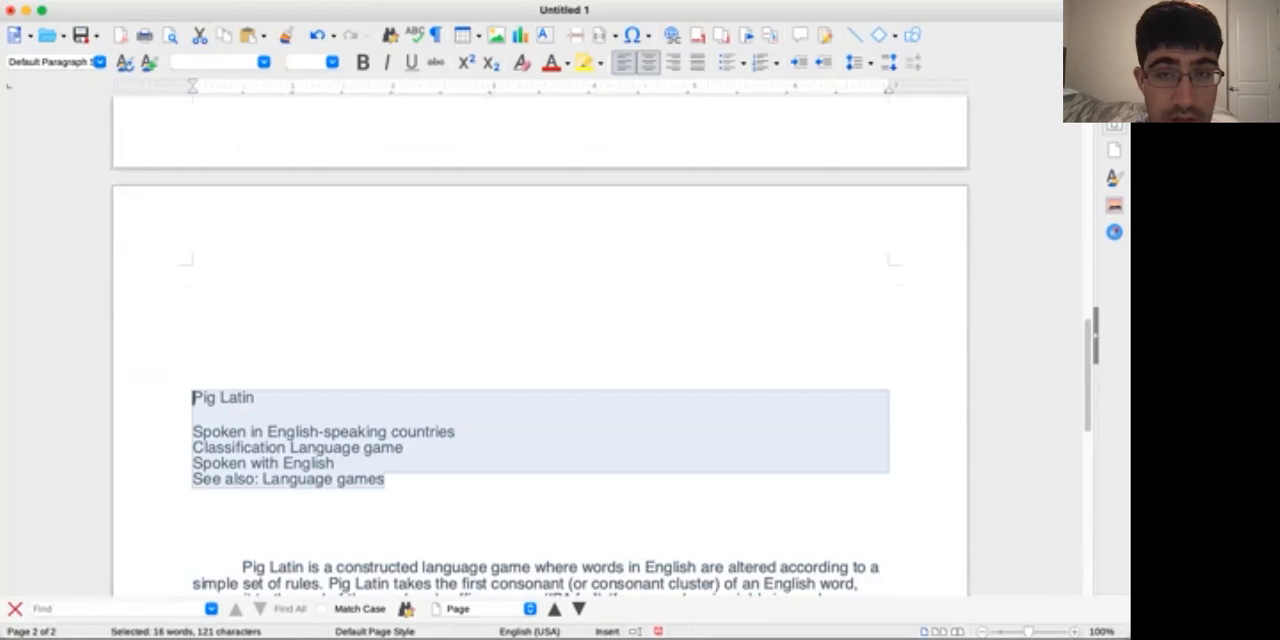
left_click(648, 62)
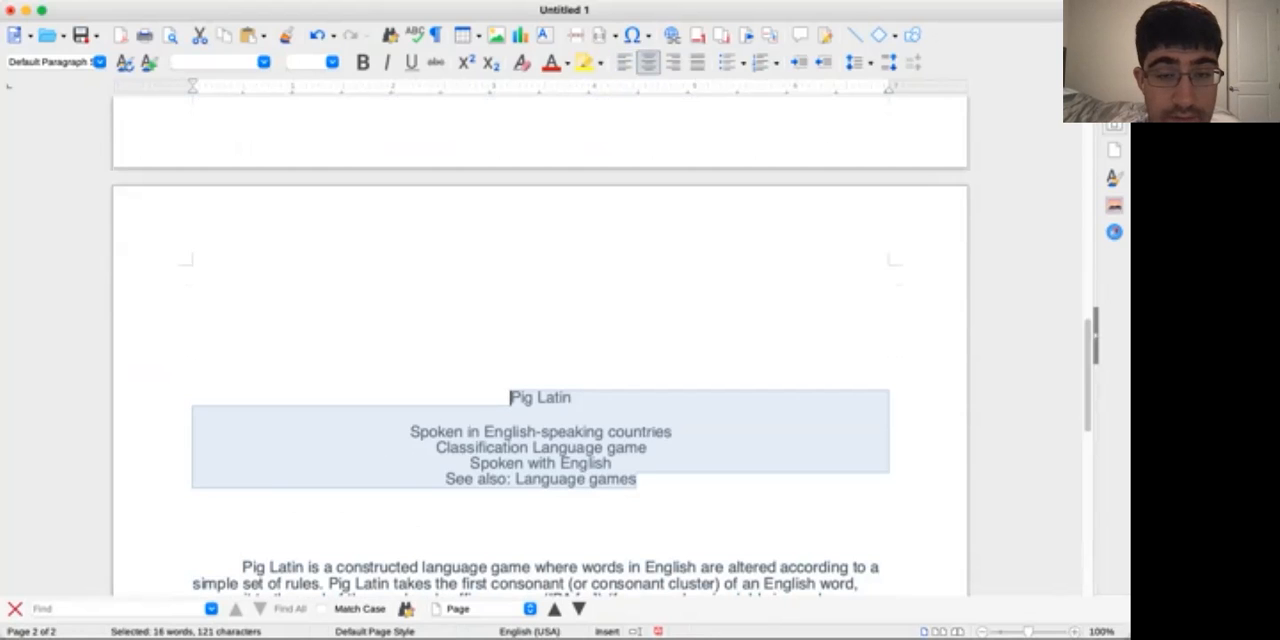
left_click(600, 520)
Review the alignment, indents and spacing of the whole article from the heading block to the last example, then the cover page
scroll(540, 370, "down", 2)
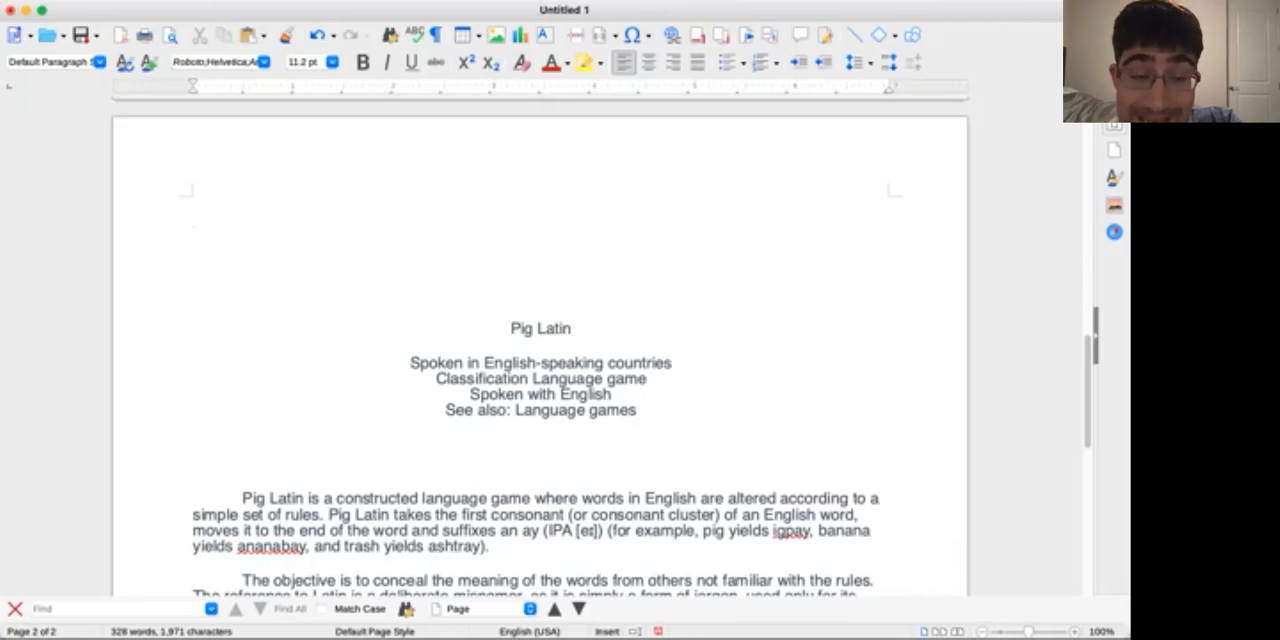
scroll(540, 346, "down", 5)
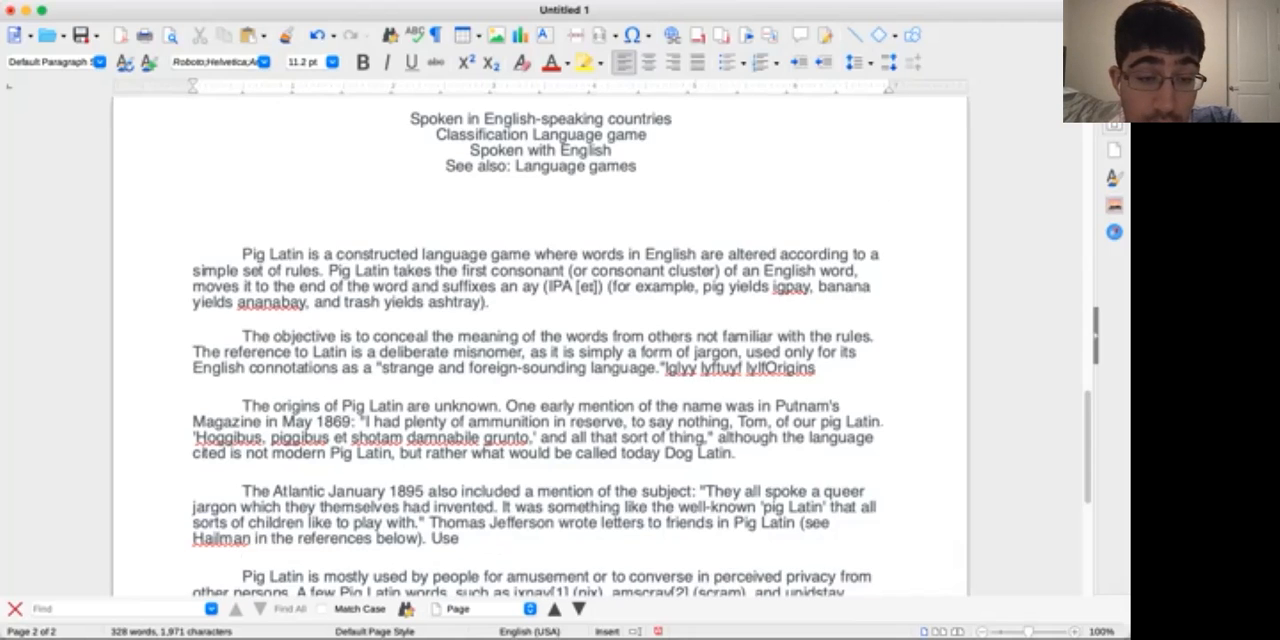
scroll(540, 346, "down", 4)
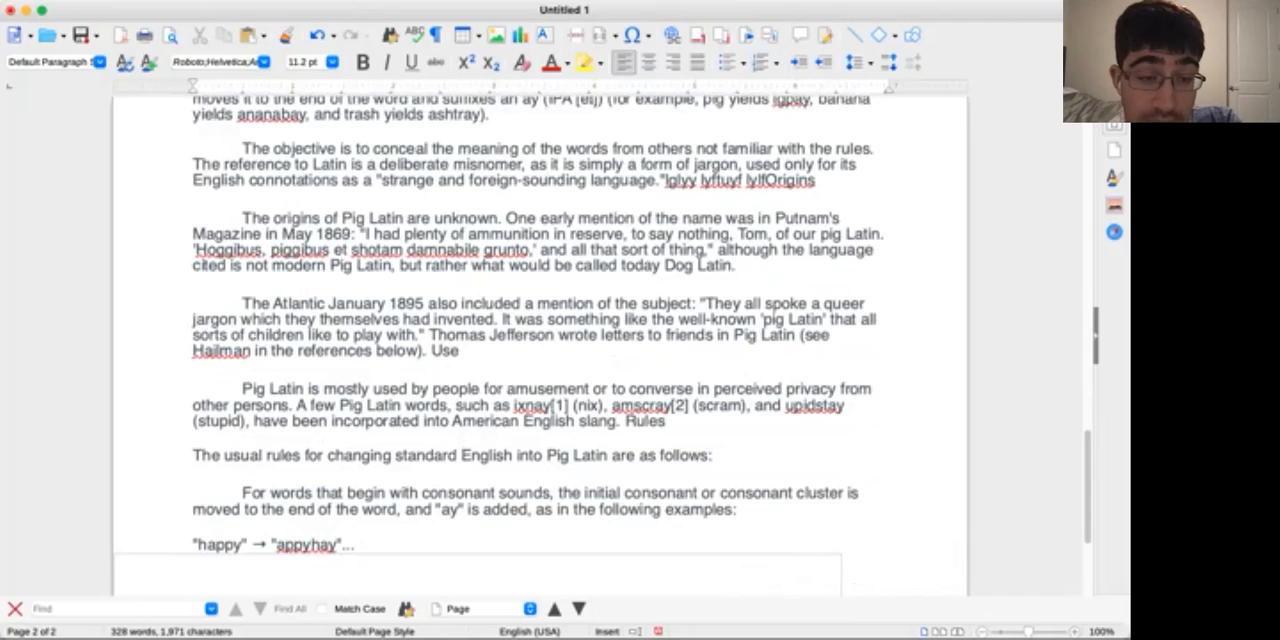
scroll(540, 346, "down", 1)
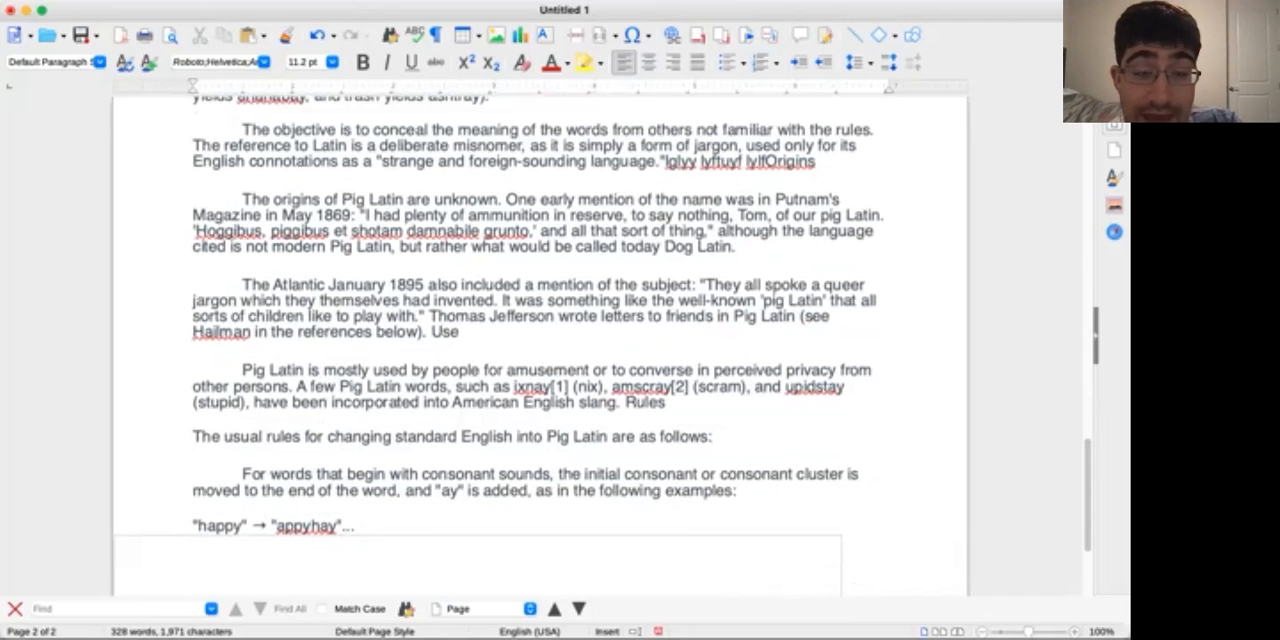
scroll(540, 346, "up", 2)
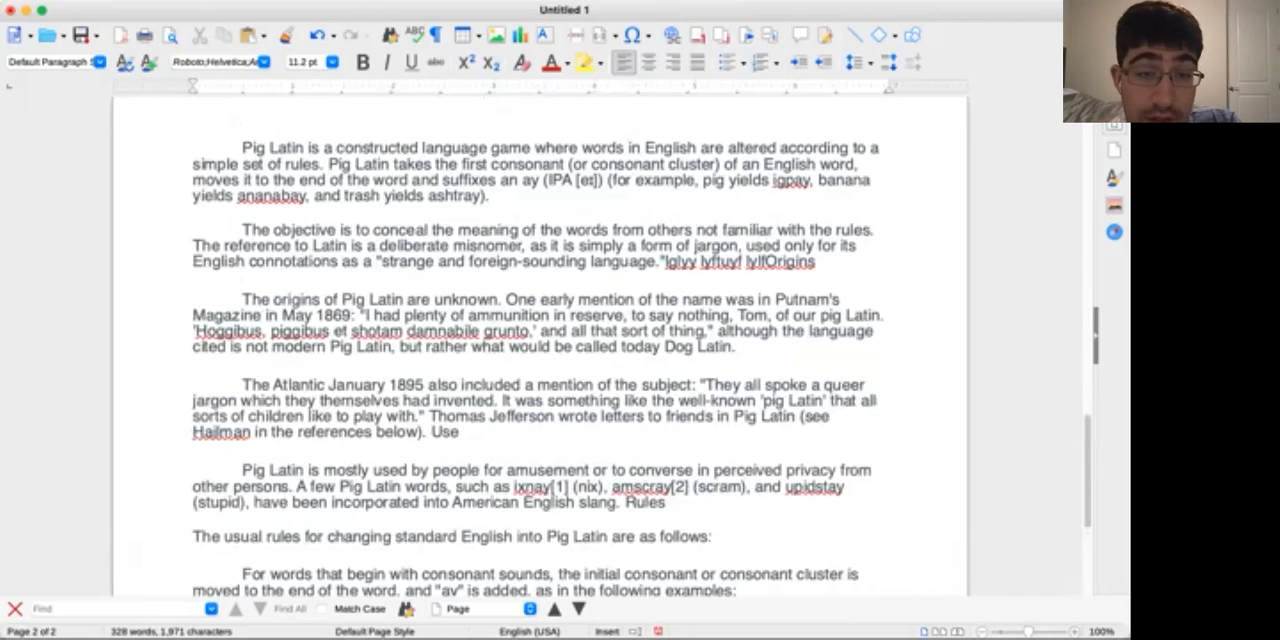
scroll(540, 346, "up", 2)
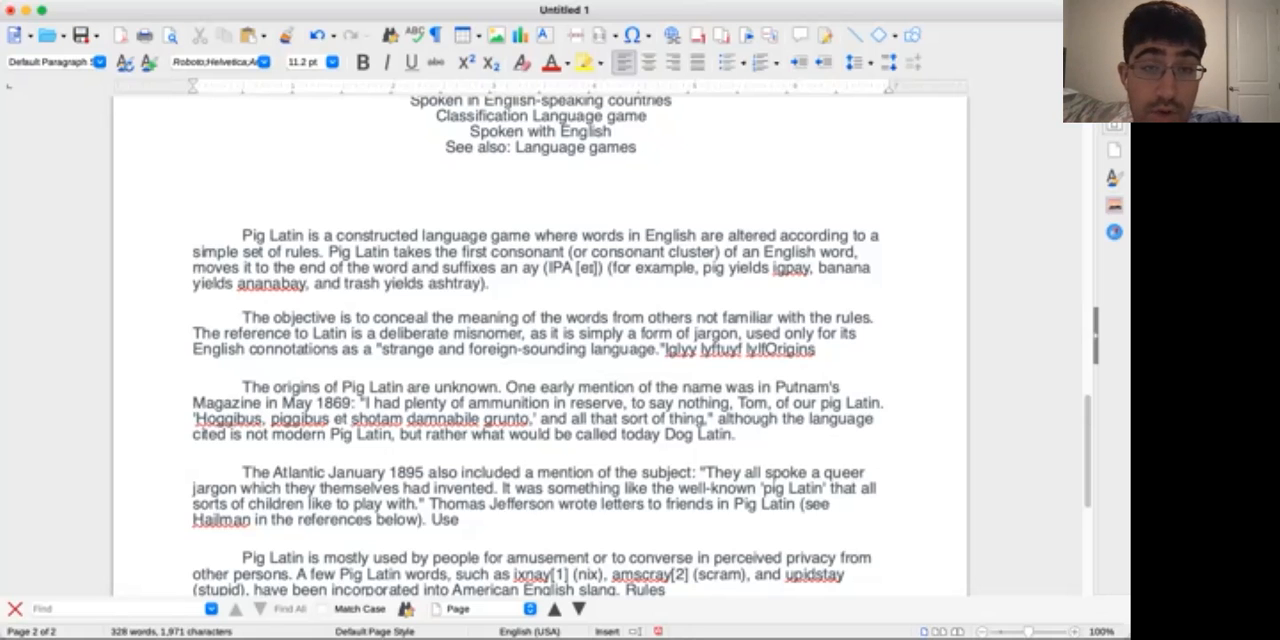
scroll(540, 346, "up", 13)
scroll(540, 346, "down", 13)
scroll(540, 346, "down", 8)
scroll(540, 346, "up", 15)
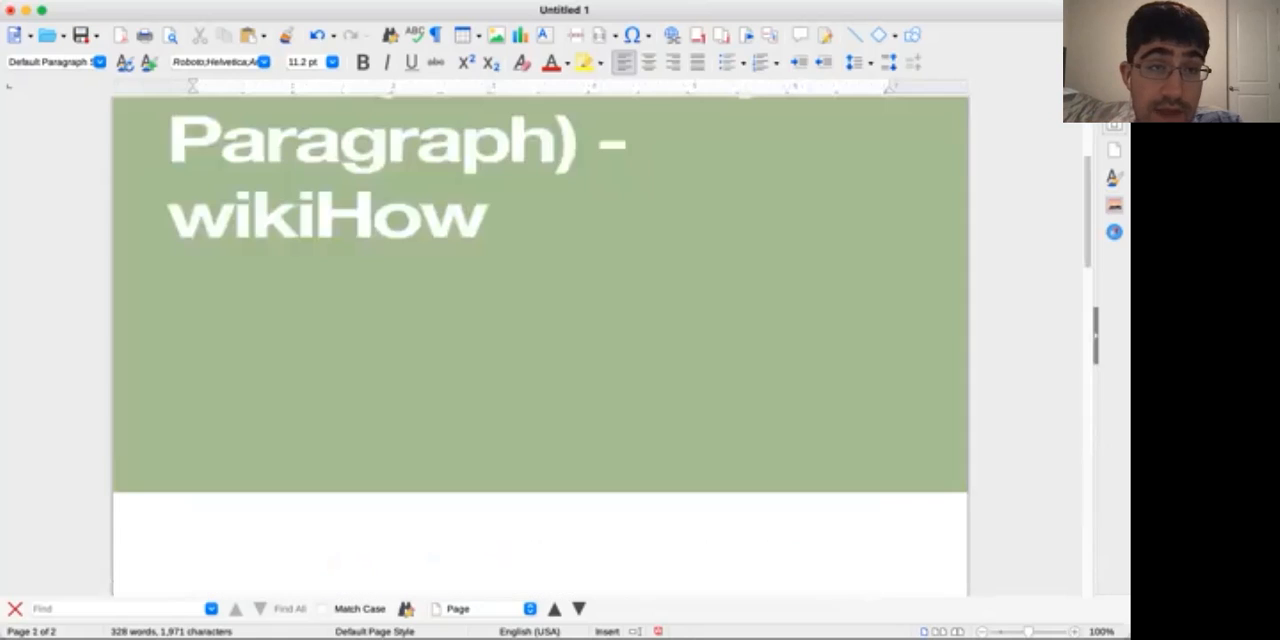
Save the document under the name "Sample PDF eBook", choosing the "Audio book Mastery" course folder as its location
left_click(114, 2)
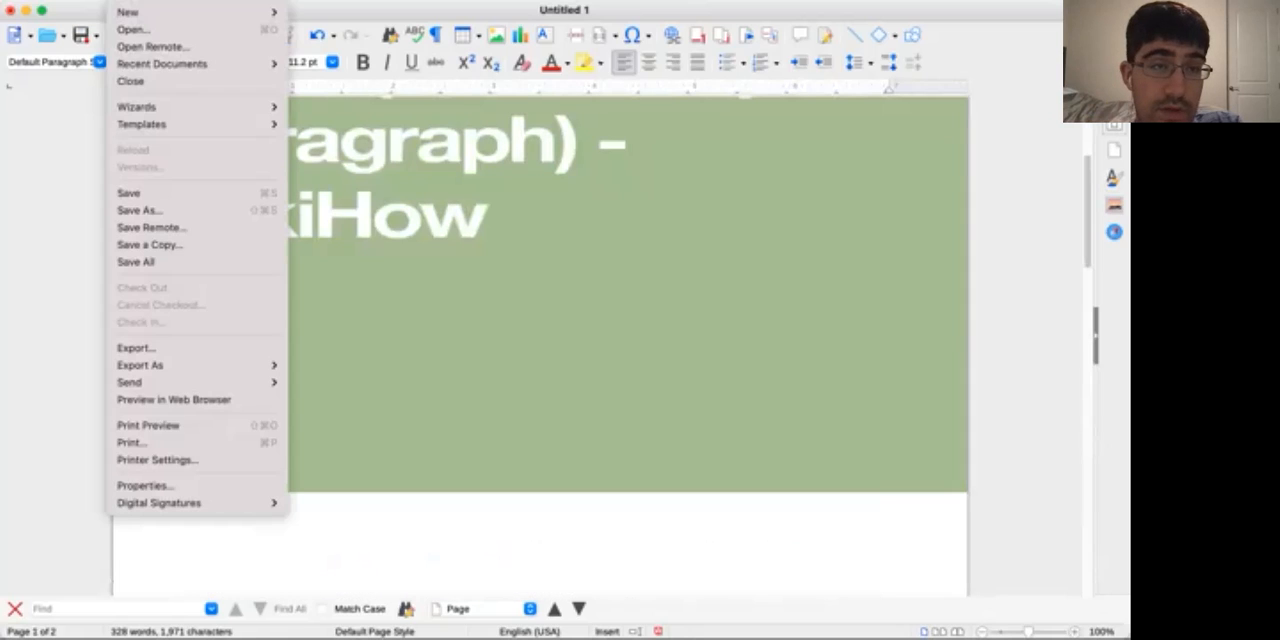
left_click(145, 210)
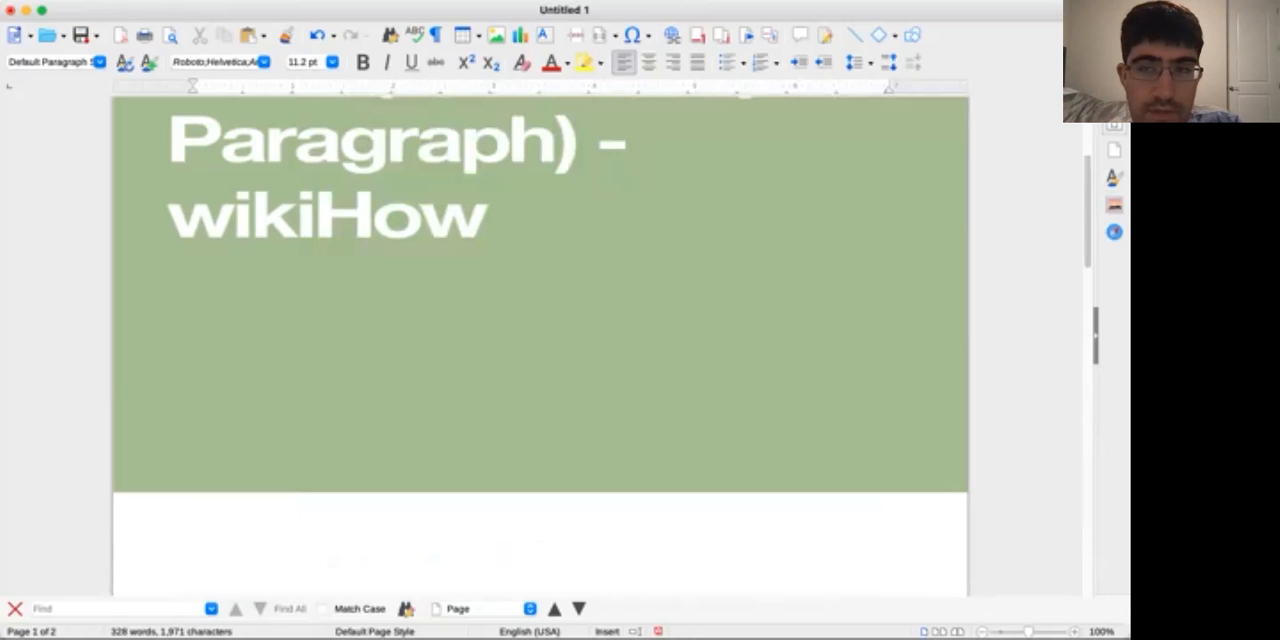
key("BackSpace")
type("Sampl")
type("e ")
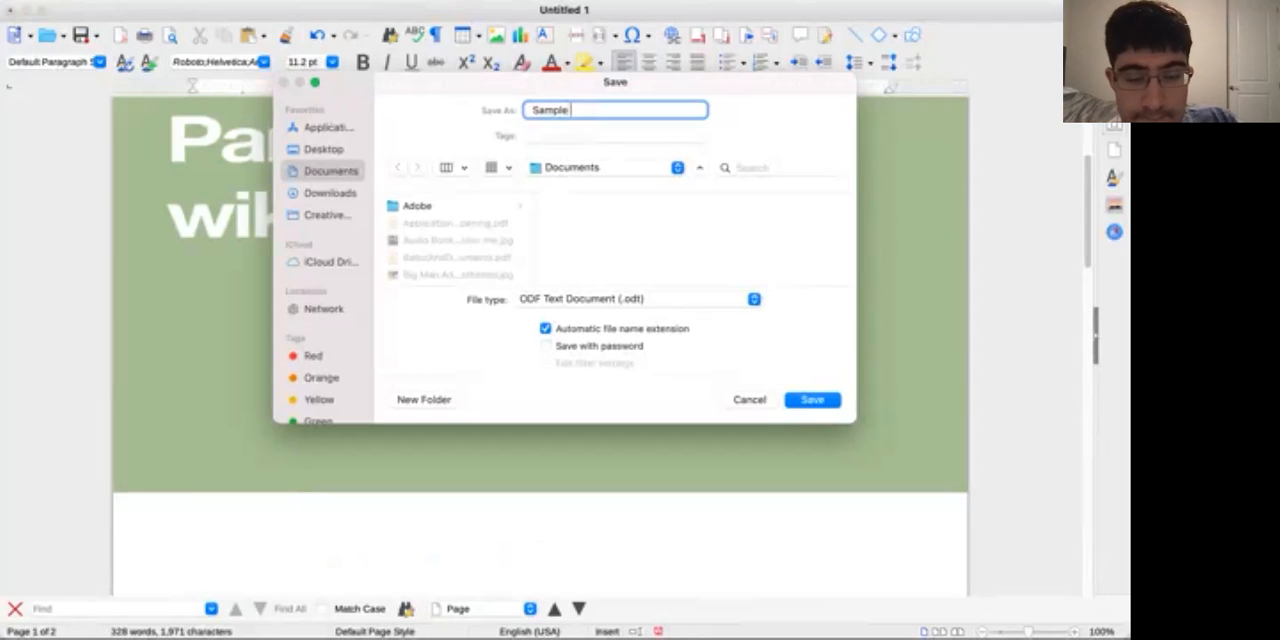
type("PDF eBook")
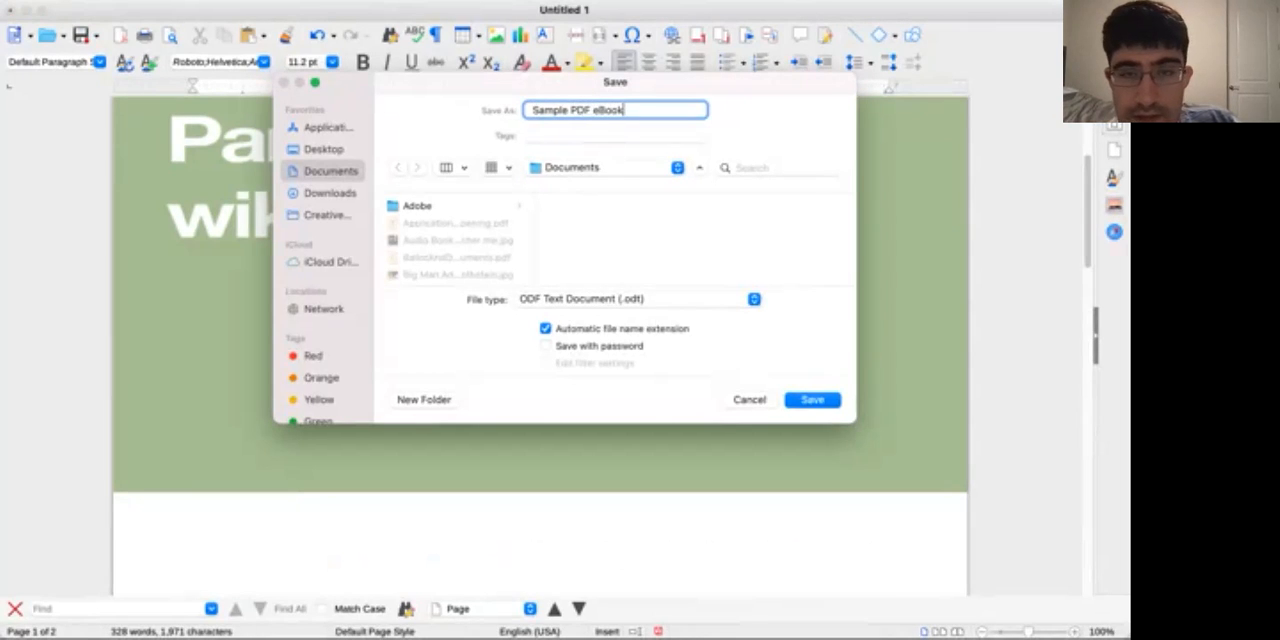
left_click(606, 168)
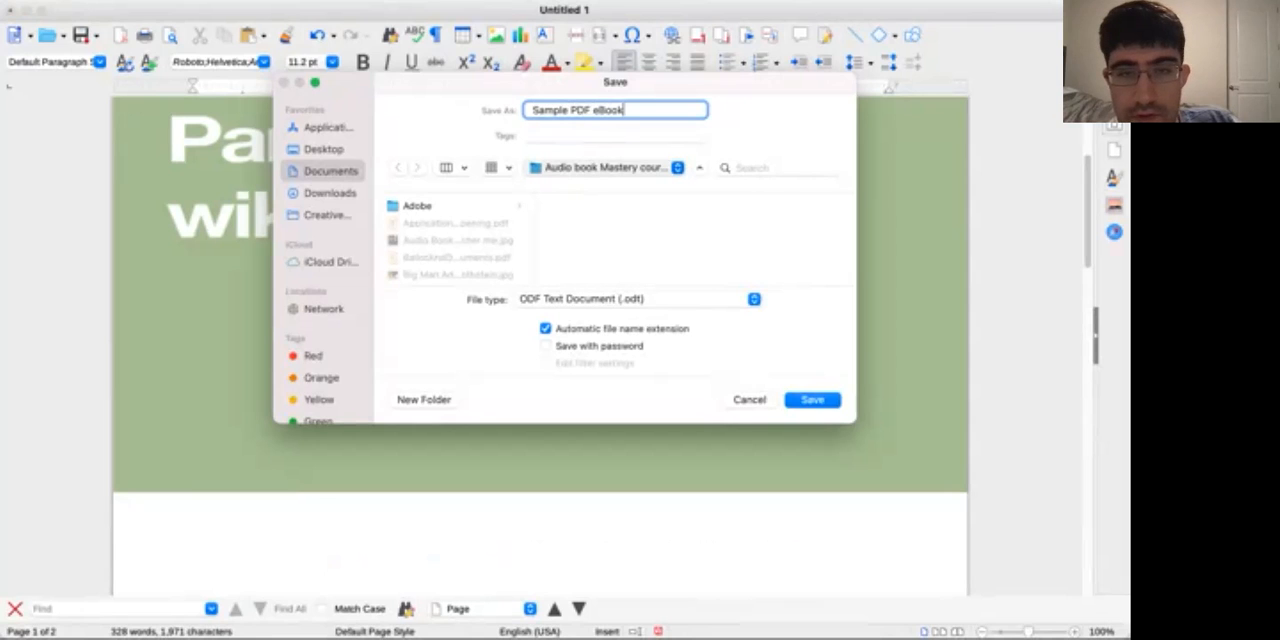